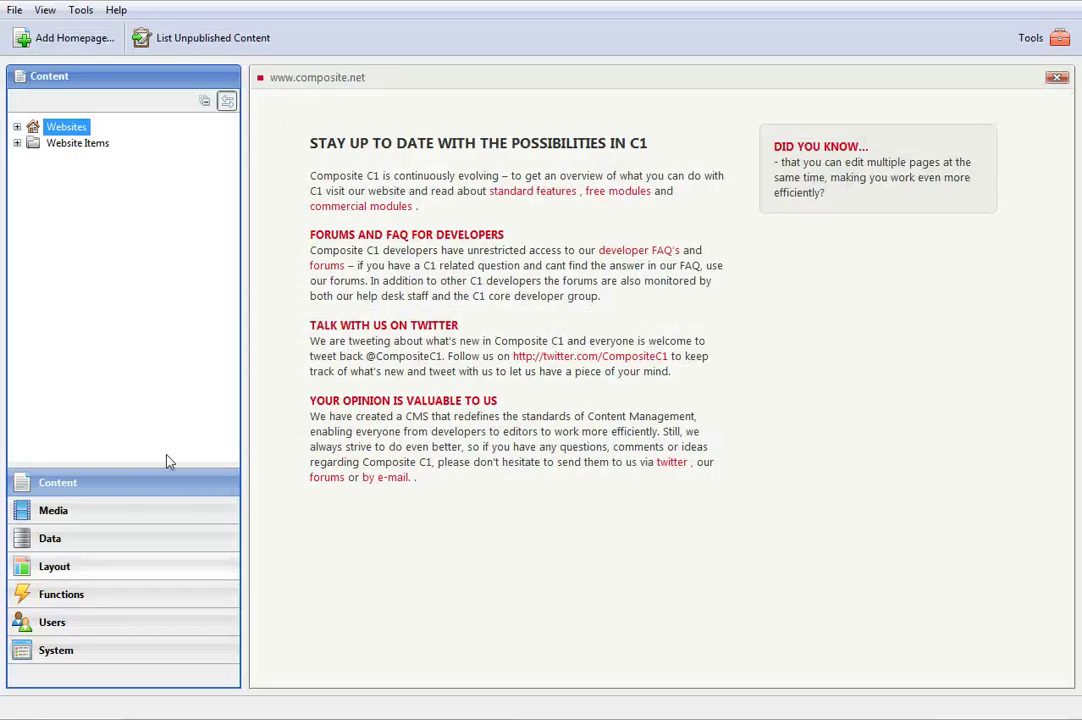
Under System > Available packages, expand Composite.Media to reveal Composite.Media.IssuuPlayer
left_click(82, 655)
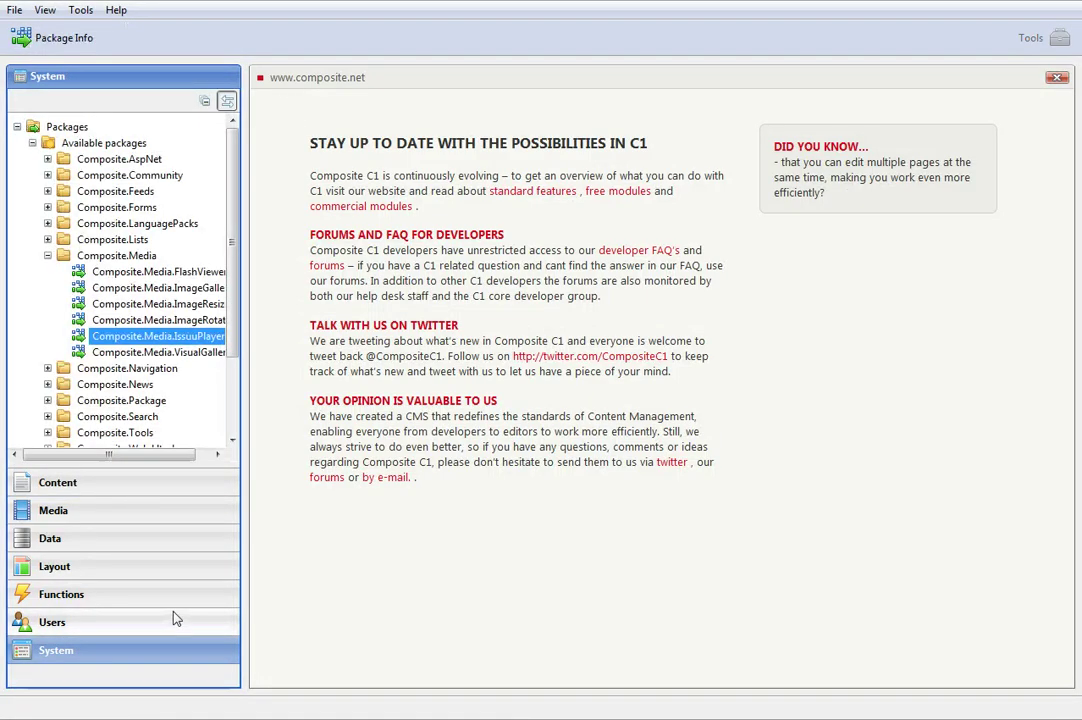
left_click(145, 510)
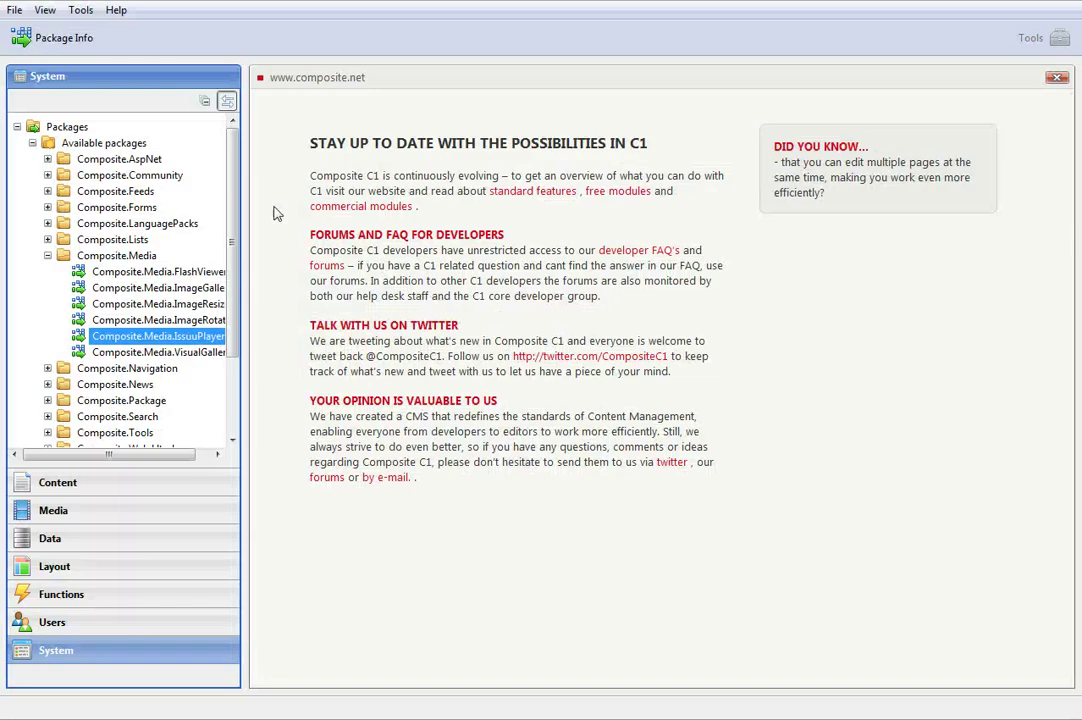
Install the Composite.Media.IssuuPlayer 1.2.4 package, accepting its license agreement
left_click(79, 42)
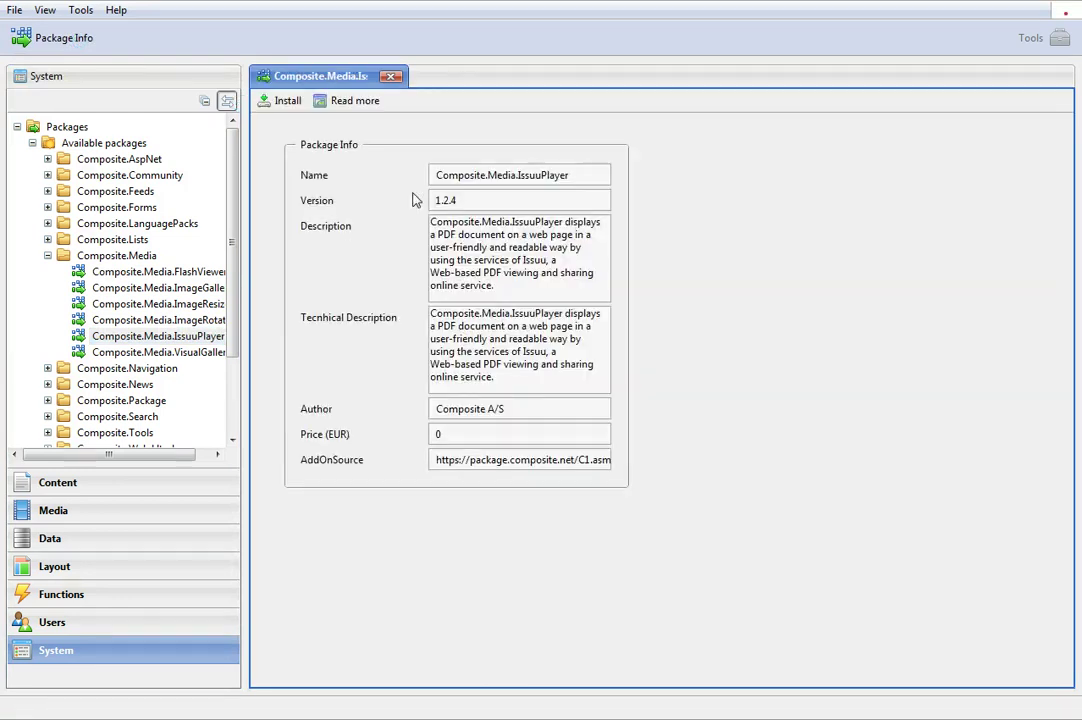
left_click(286, 101)
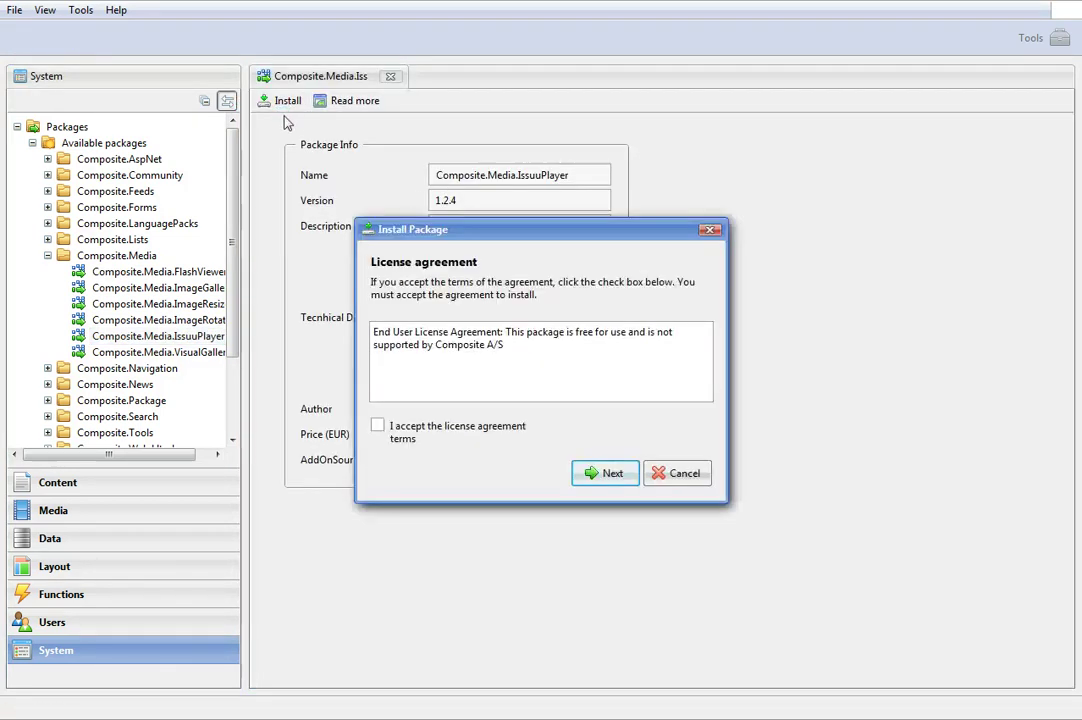
left_click(377, 426)
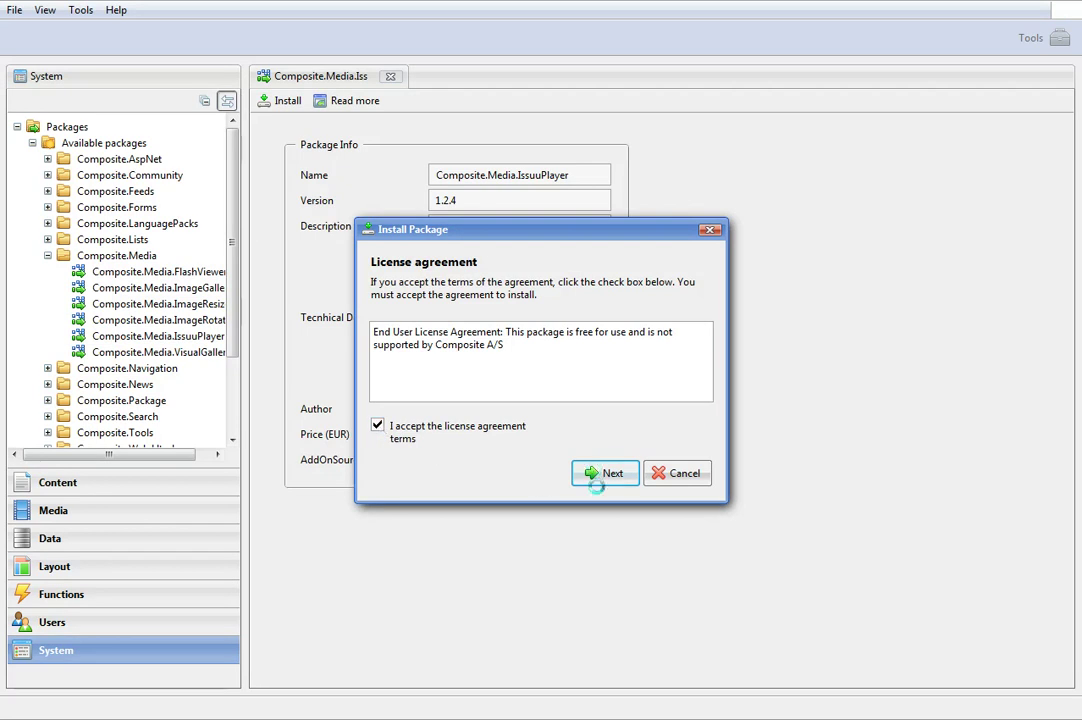
left_click(595, 474)
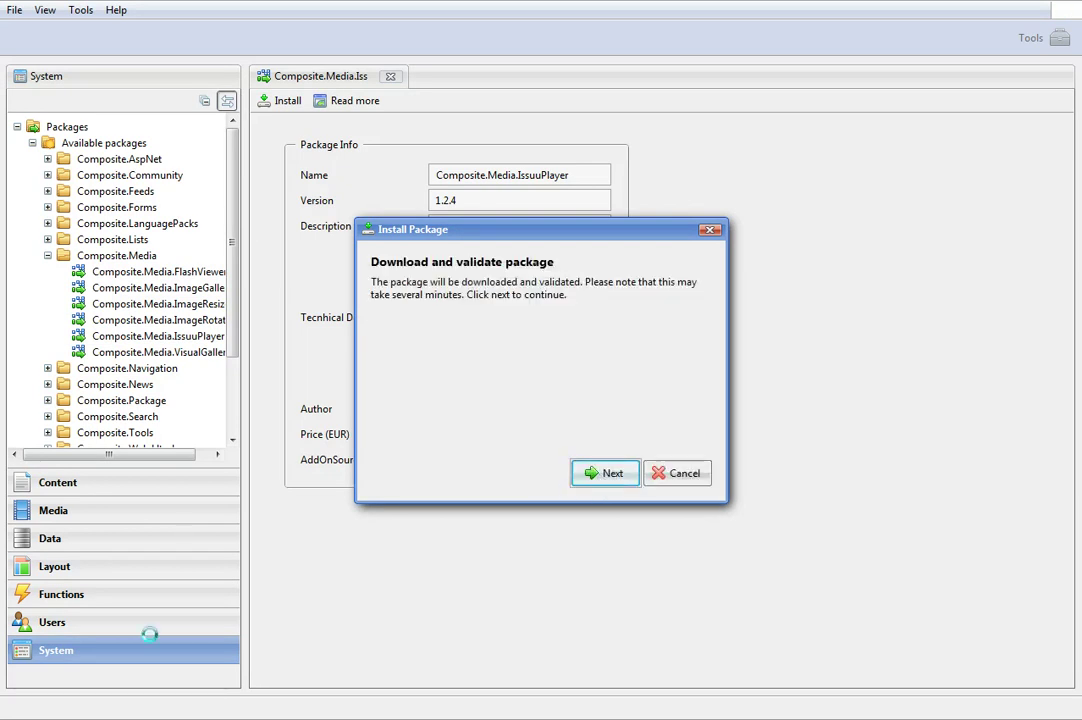
left_click(605, 473)
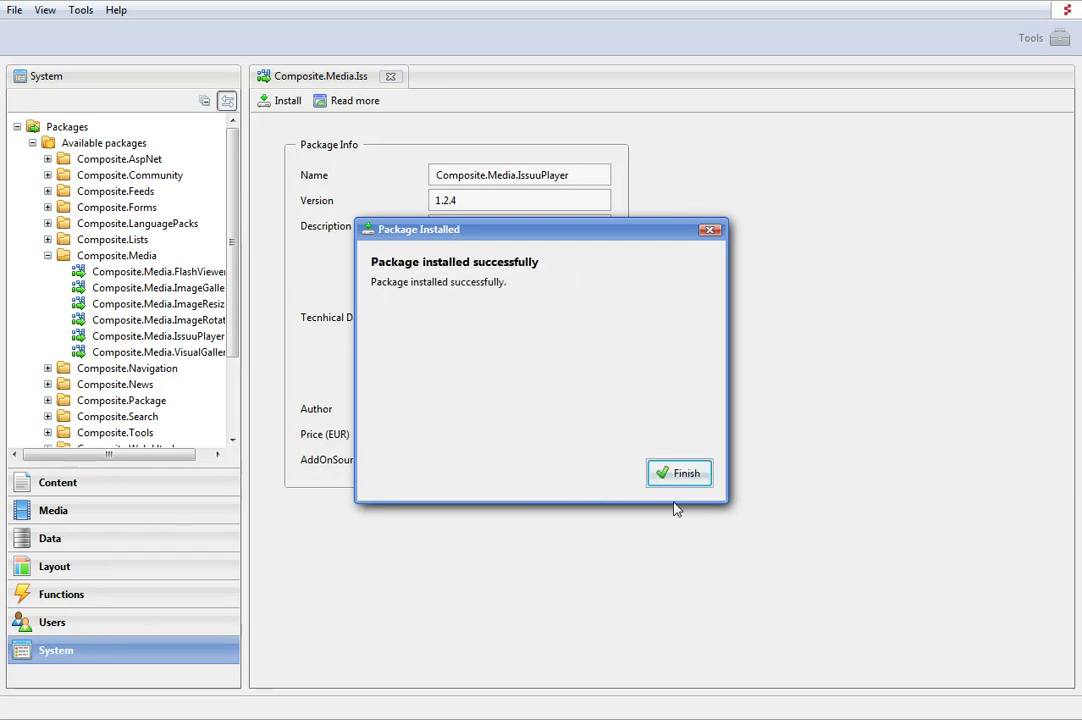
left_click(680, 475)
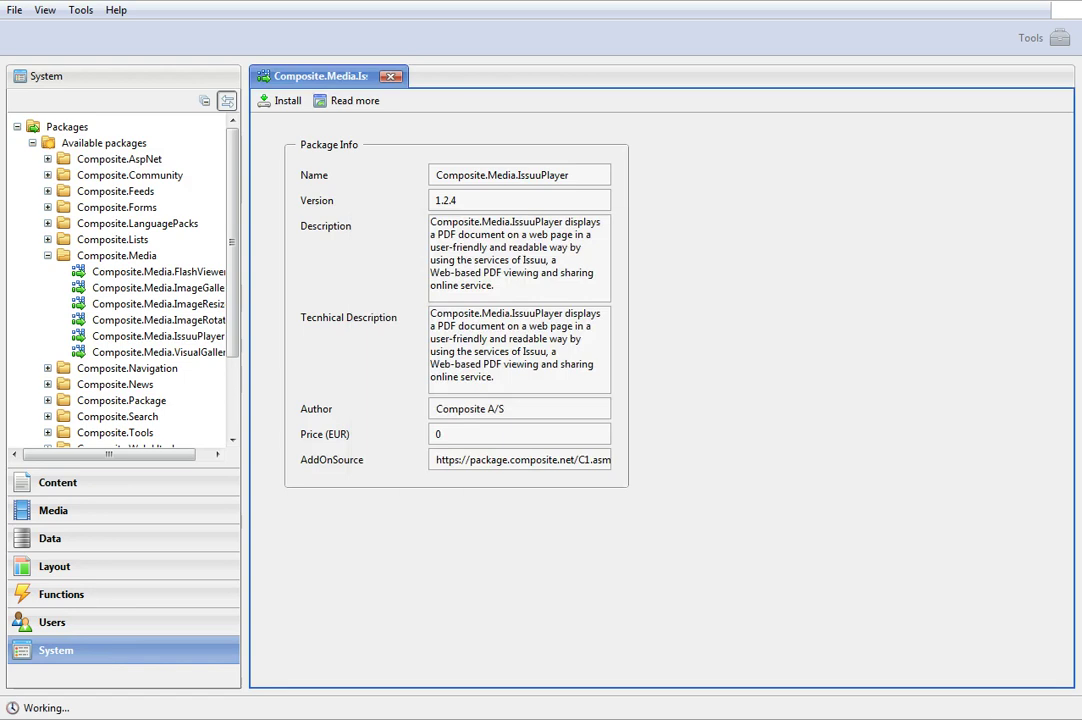
Add a new entry titled 'Main' under Content > Website Items > Issuu API Key
left_click(114, 490)
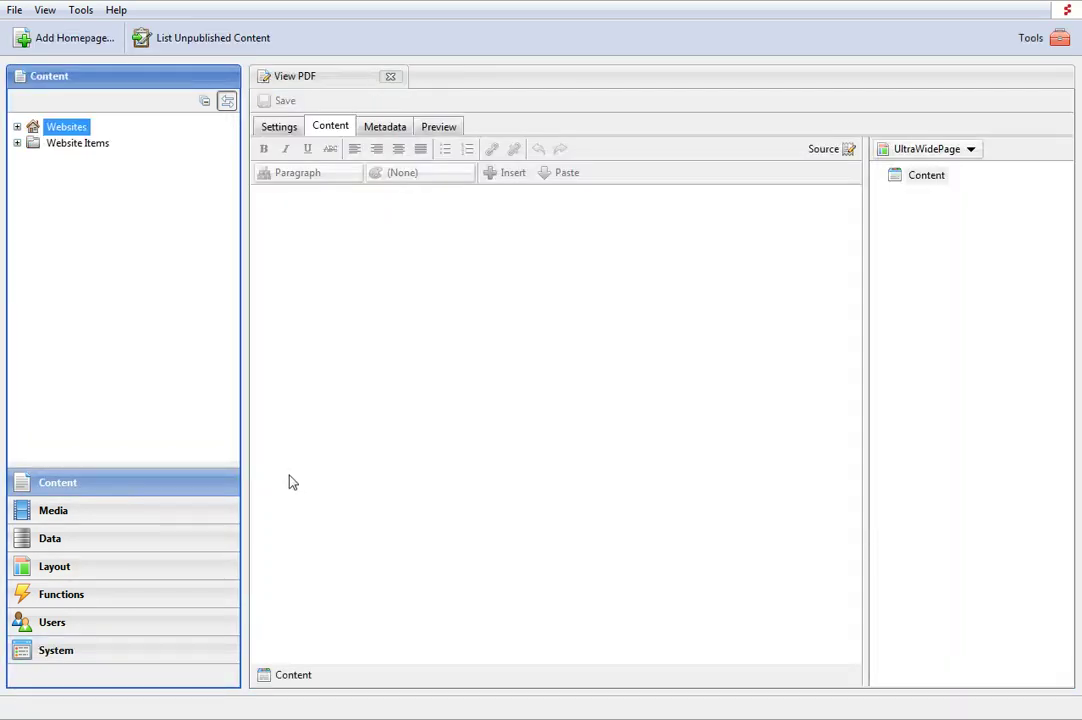
left_click(76, 143)
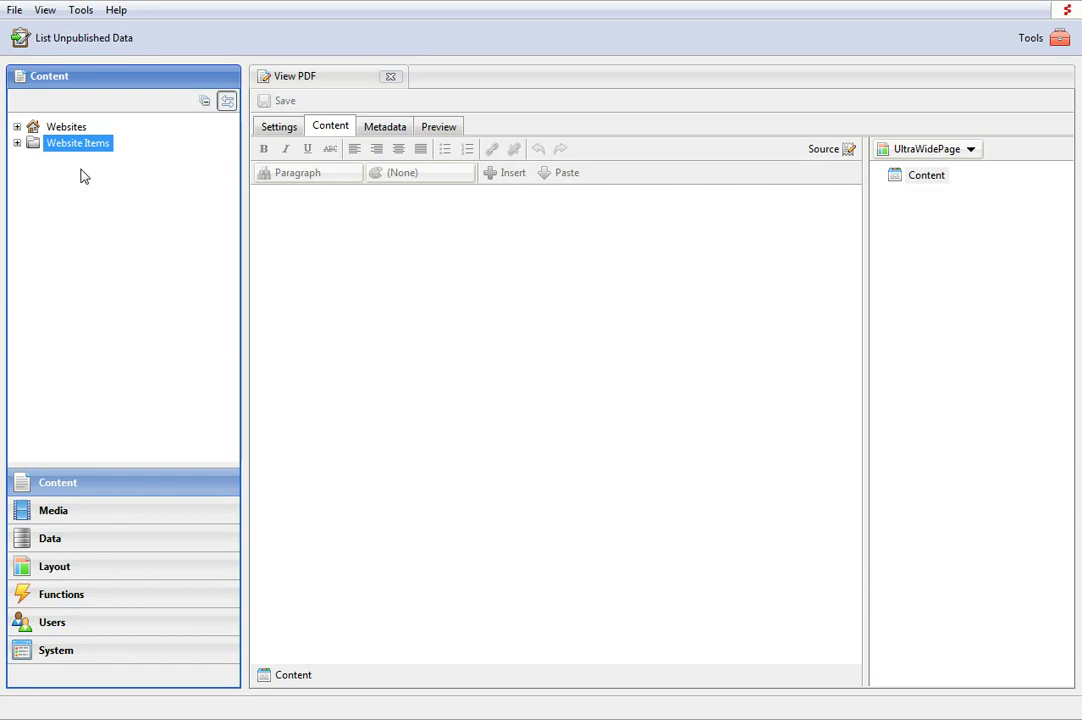
left_click(17, 143)
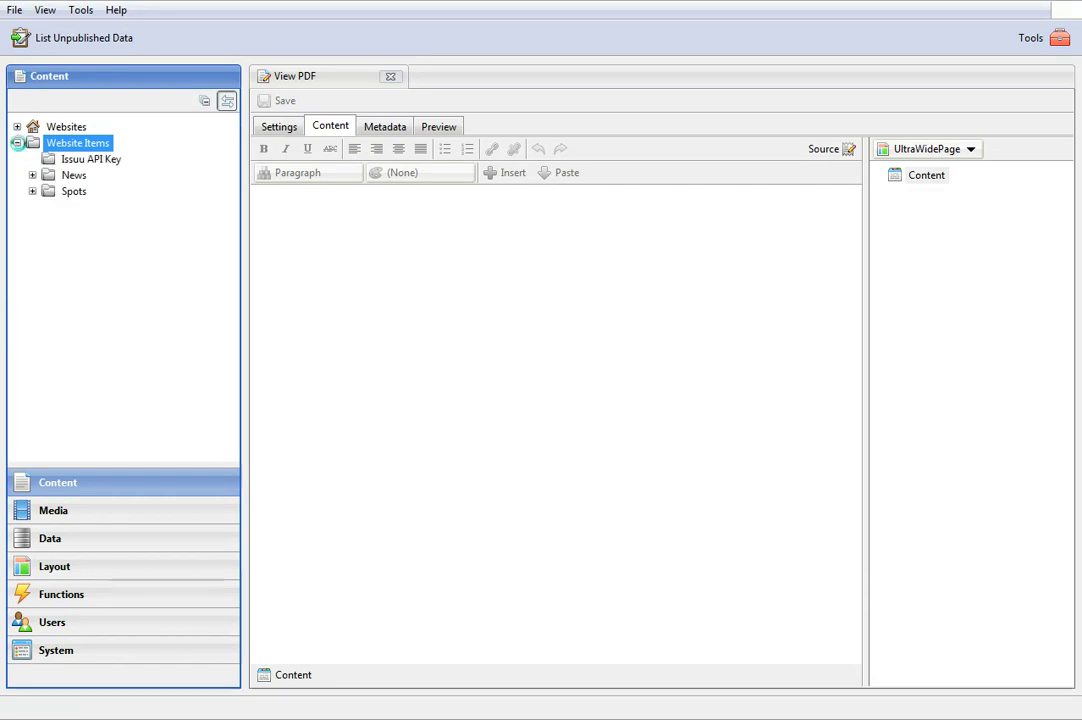
left_click(72, 161)
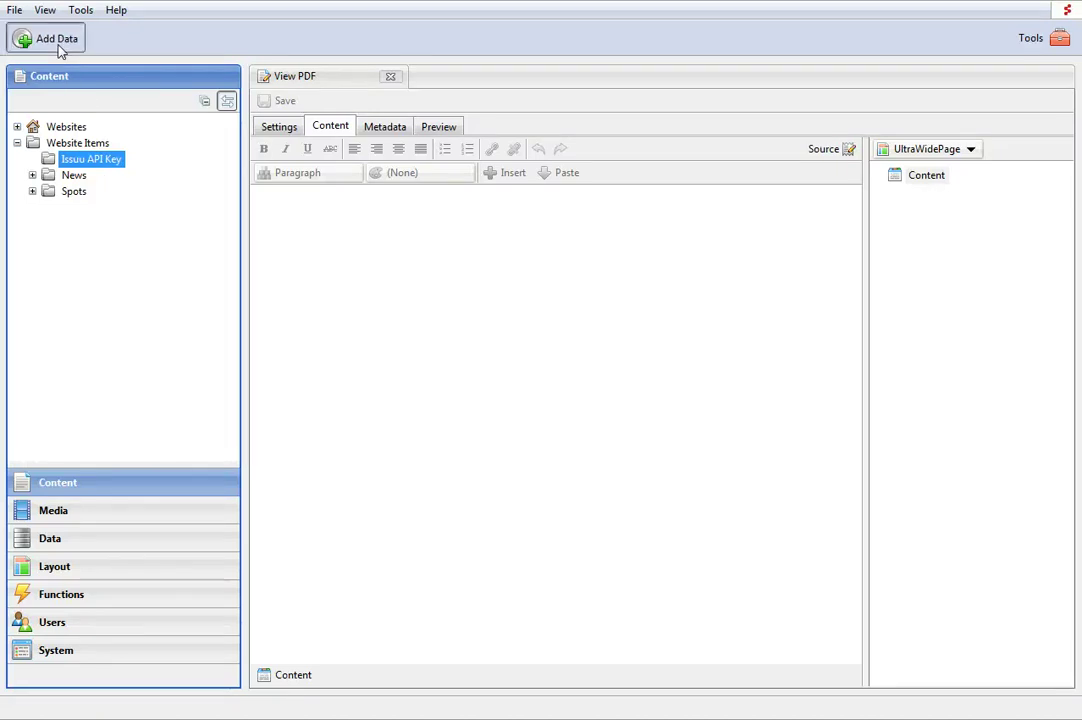
double_click(90, 159)
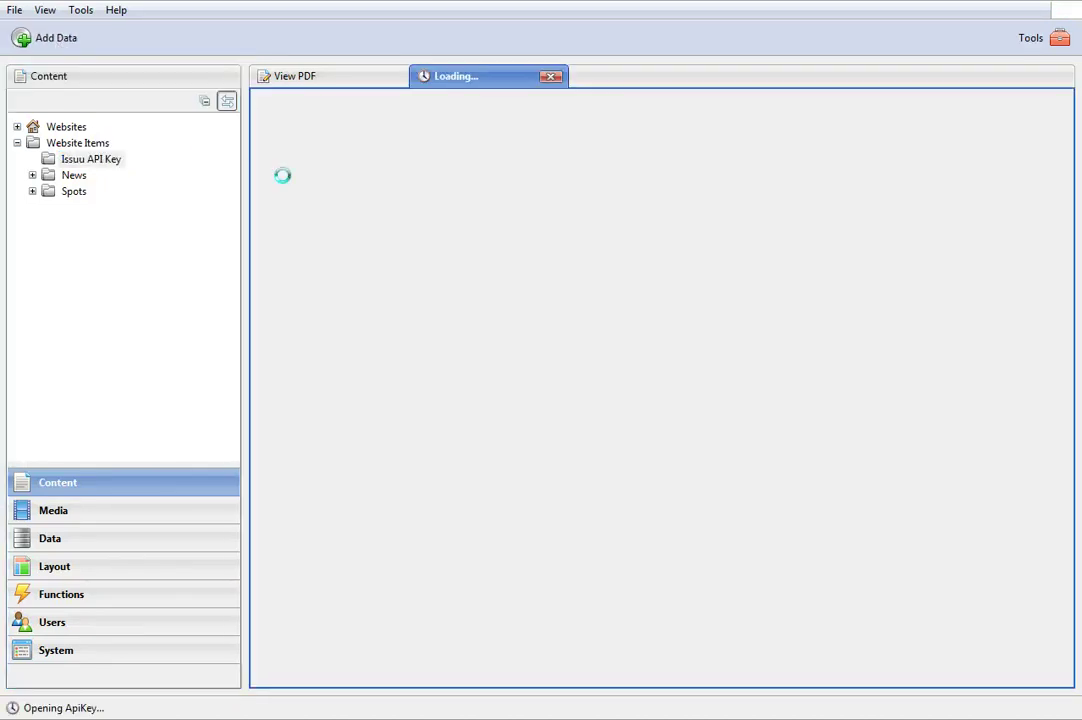
left_click(454, 183)
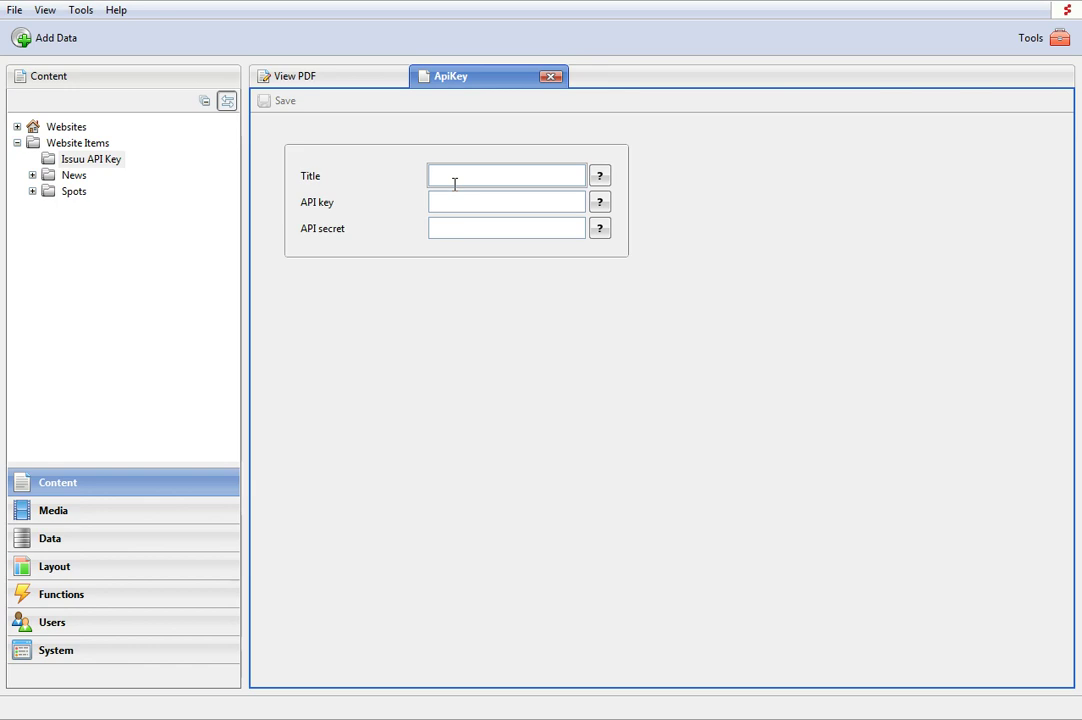
type("Main")
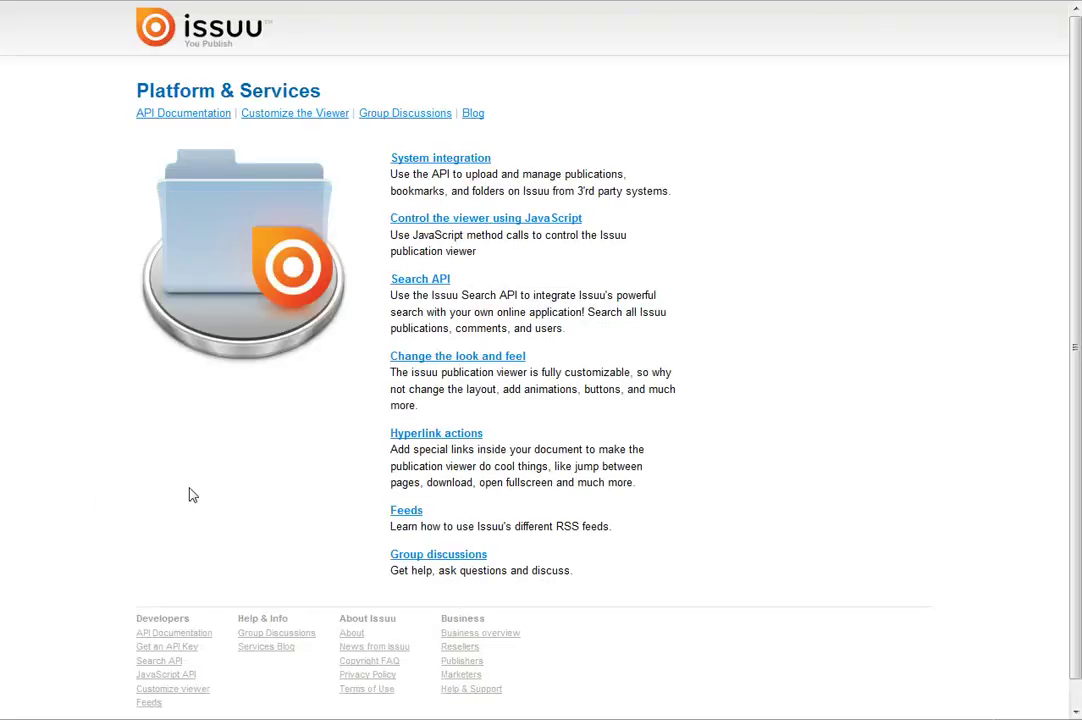
Log in to the Issuu account with the profile name and password
triple_click(437, 166)
left_click(437, 166)
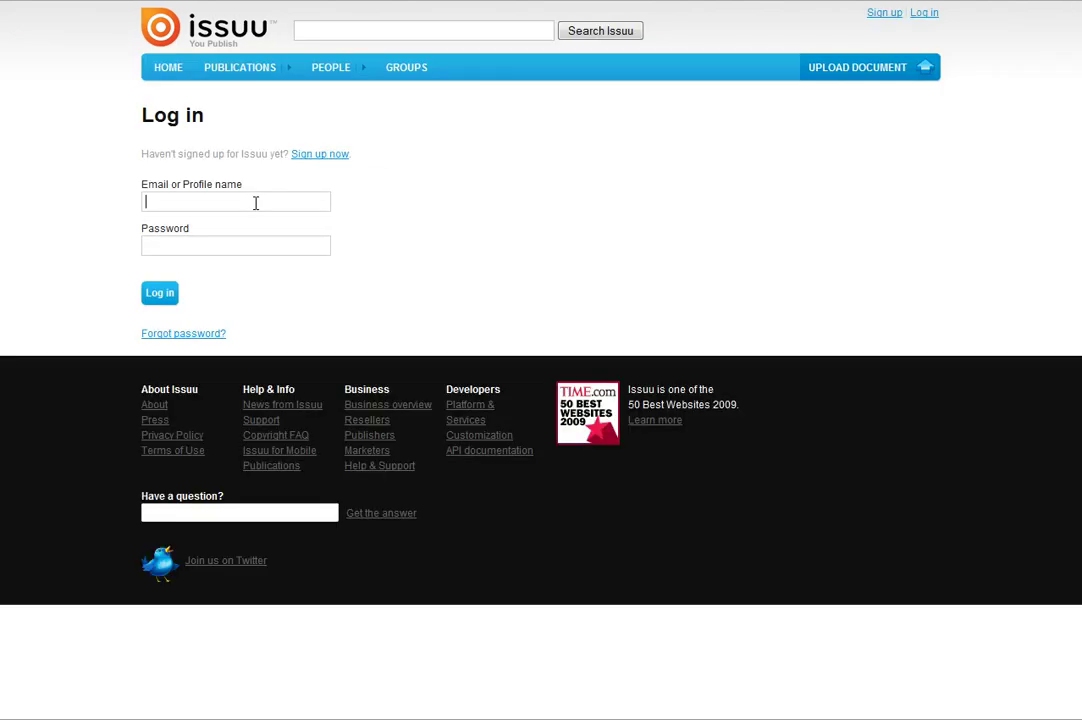
type("ader201")
type("••")
left_click(160, 293)
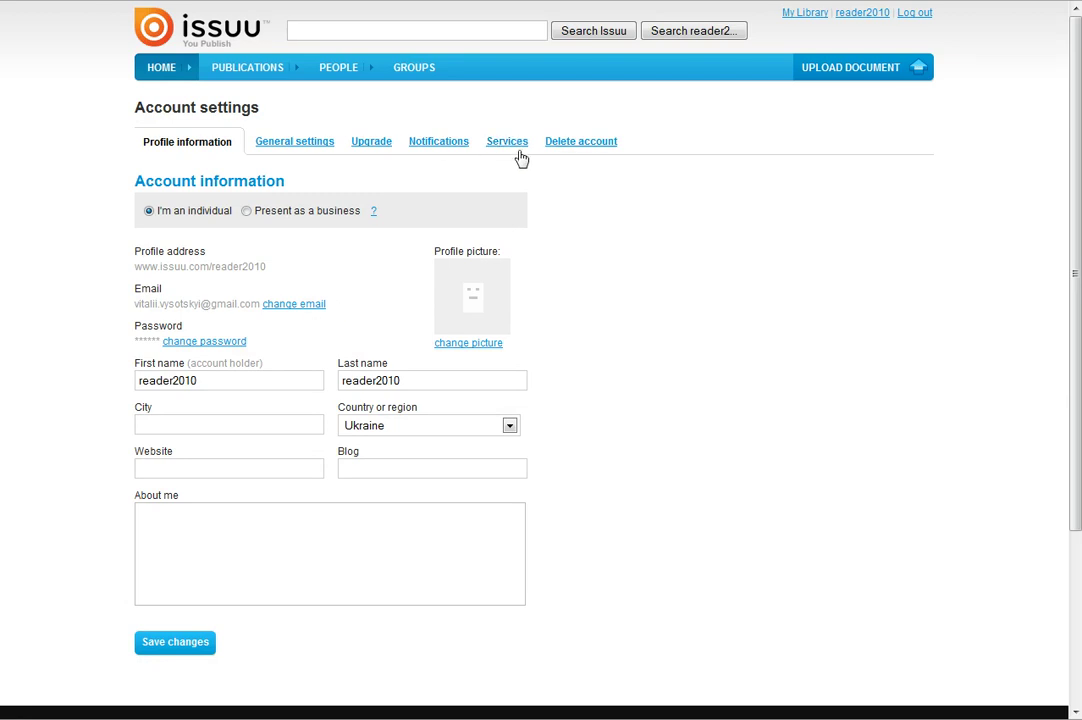
Request an Issuu API key for application 'C1' with description 'CMS', accepting the terms
left_click(507, 143)
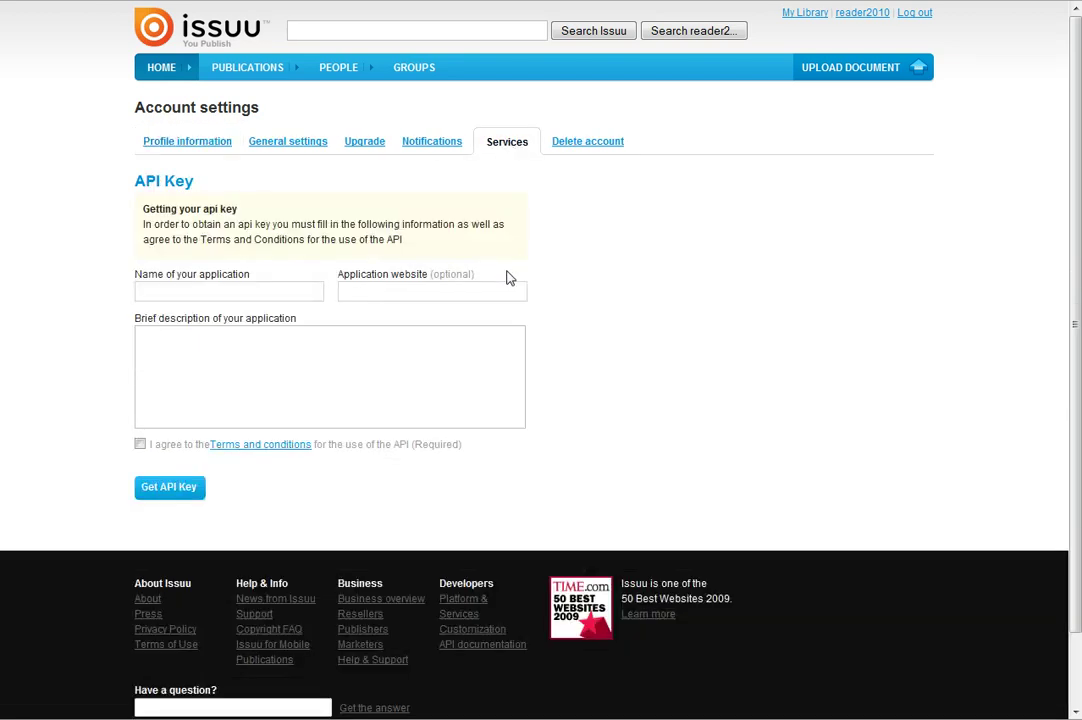
left_click(200, 290)
type("C1")
key("Tab")
key("Tab")
type("CMS")
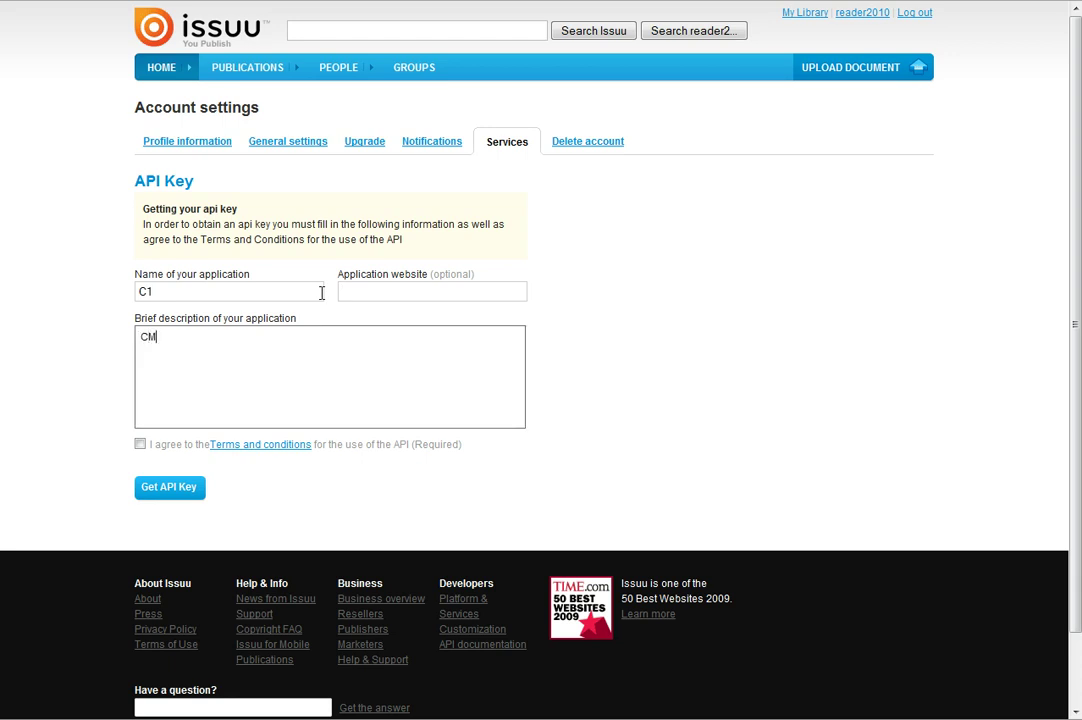
left_click(140, 445)
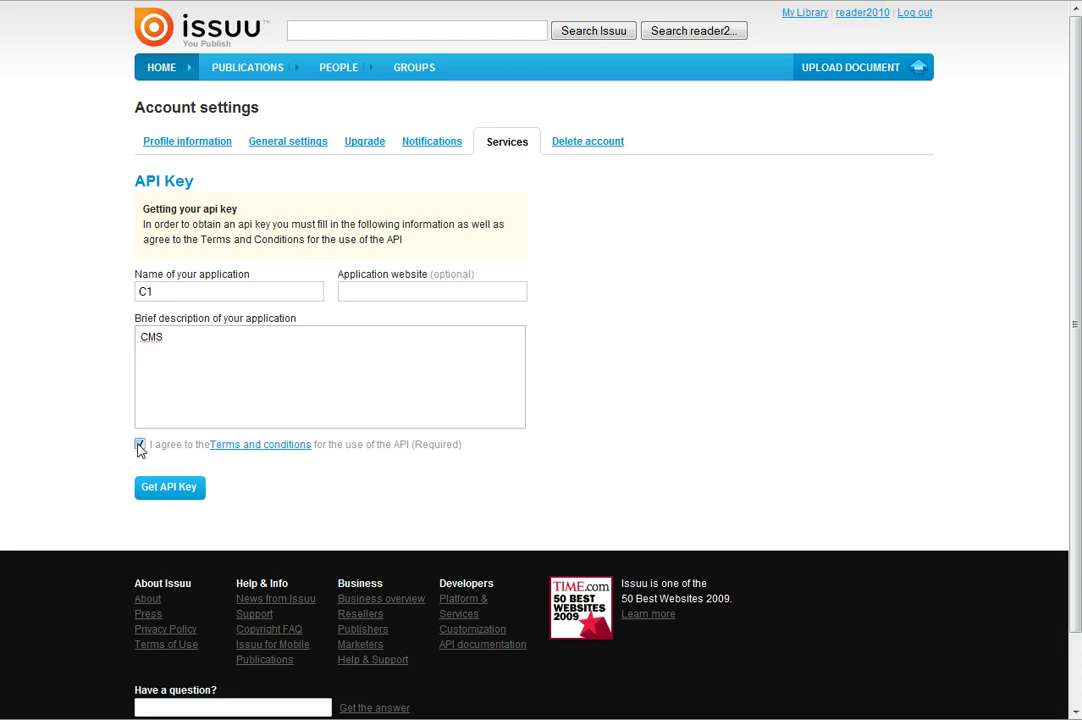
left_click(165, 492)
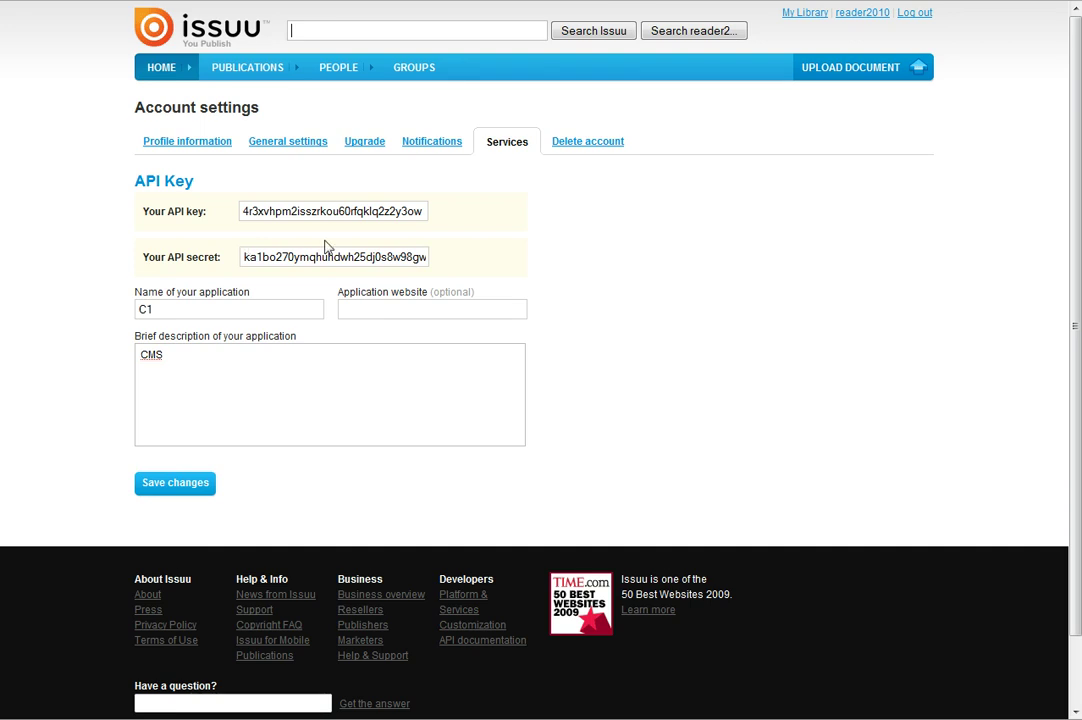
Copy the generated Issuu API key into the Main entry's API key field
double_click(320, 211)
right_click(321, 213)
left_click(360, 269)
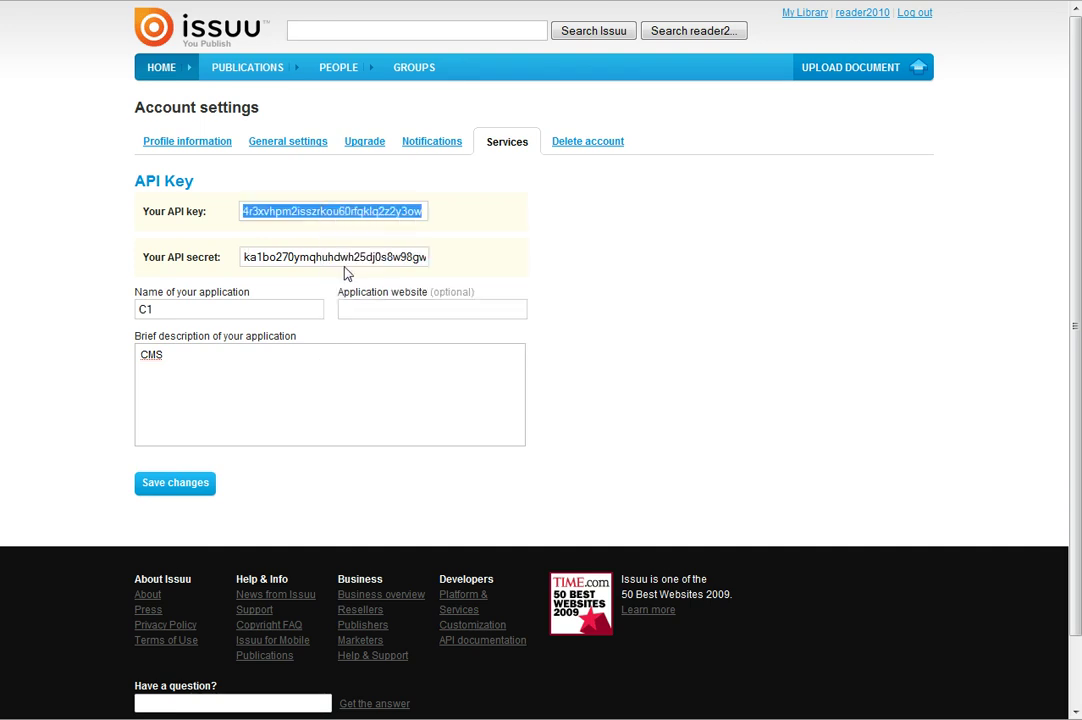
key("alt+Tab")
left_click(435, 203)
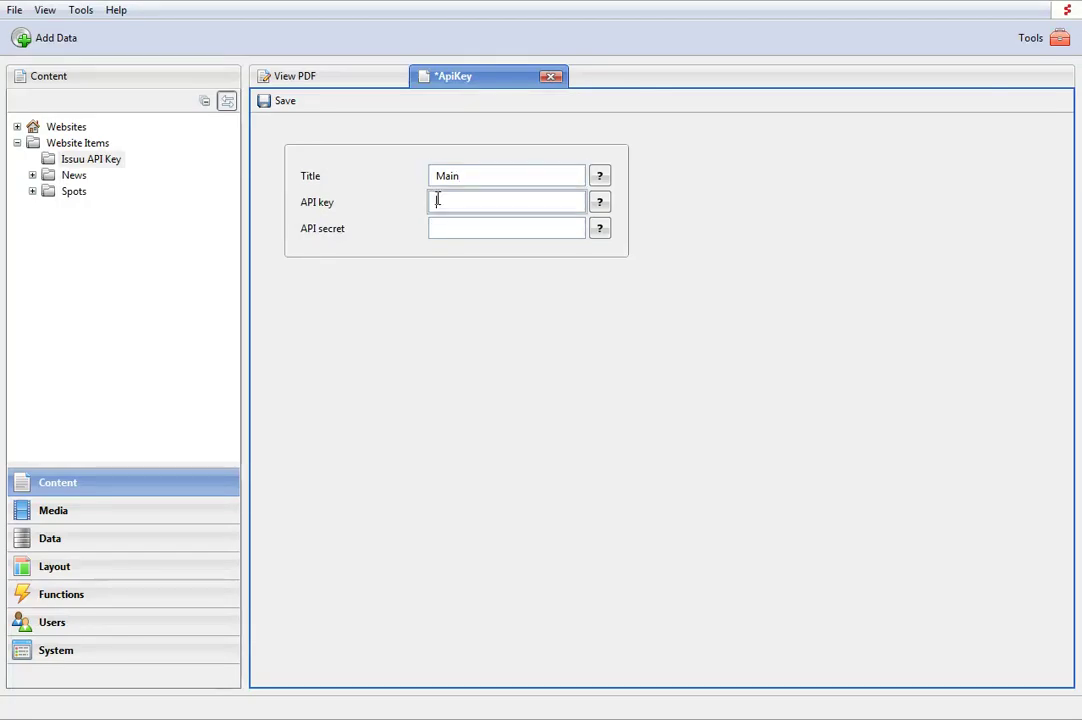
key("ctrl+v")
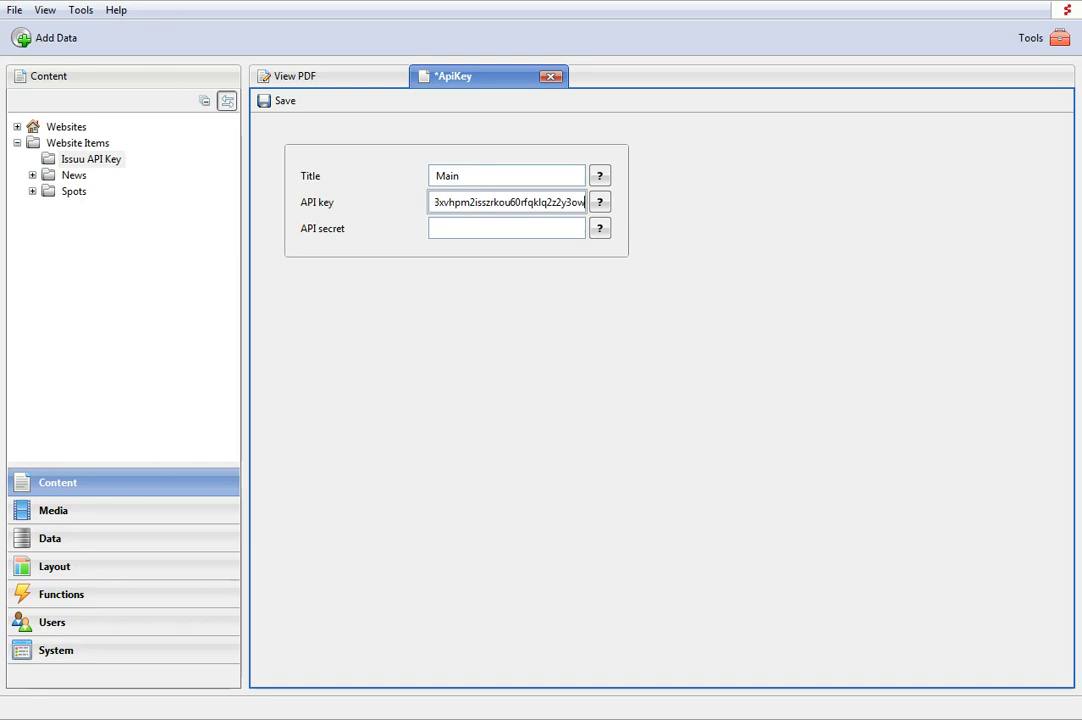
Copy the Issuu API secret into the Main entry's API secret field
key("alt+Tab")
left_click(333, 257)
double_click(333, 257)
right_click(333, 257)
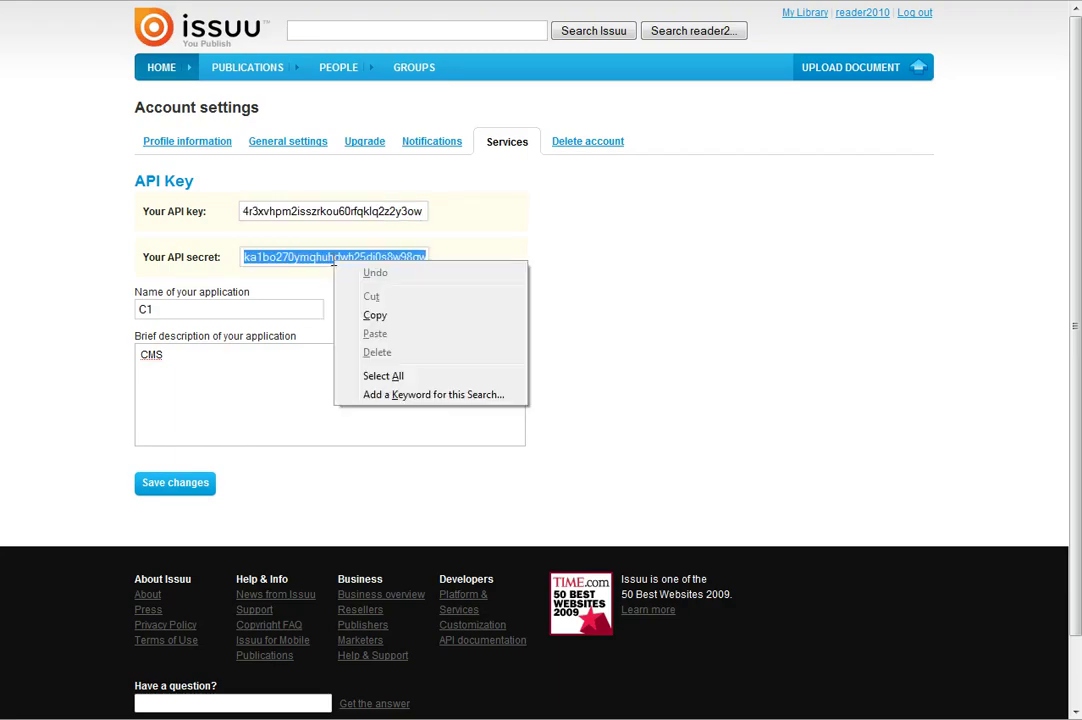
left_click(364, 314)
key("alt+Tab")
left_click(437, 227)
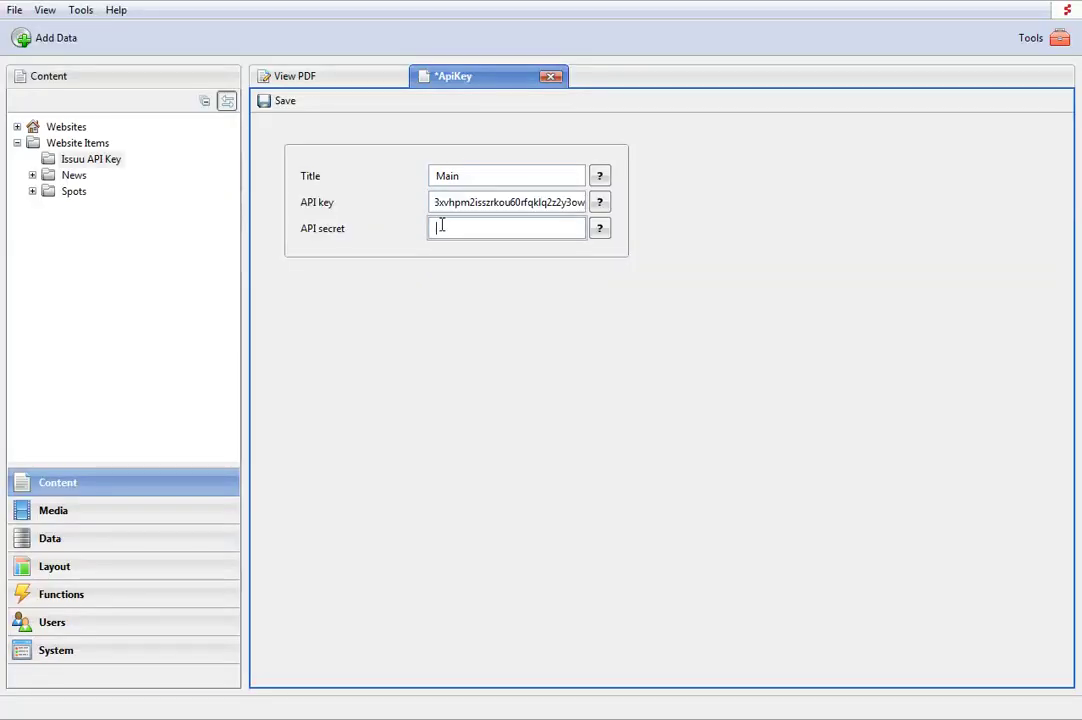
key("ctrl+v")
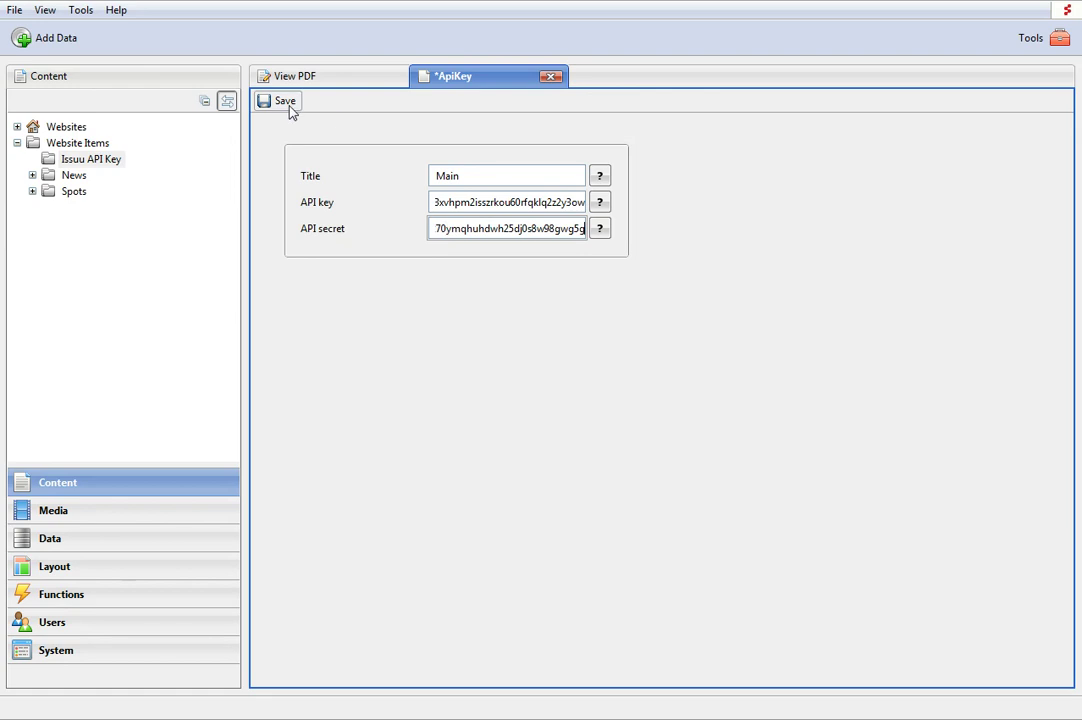
Save the Main API key entry, then expand The Composite C1 Demo Company's pages
left_click(286, 102)
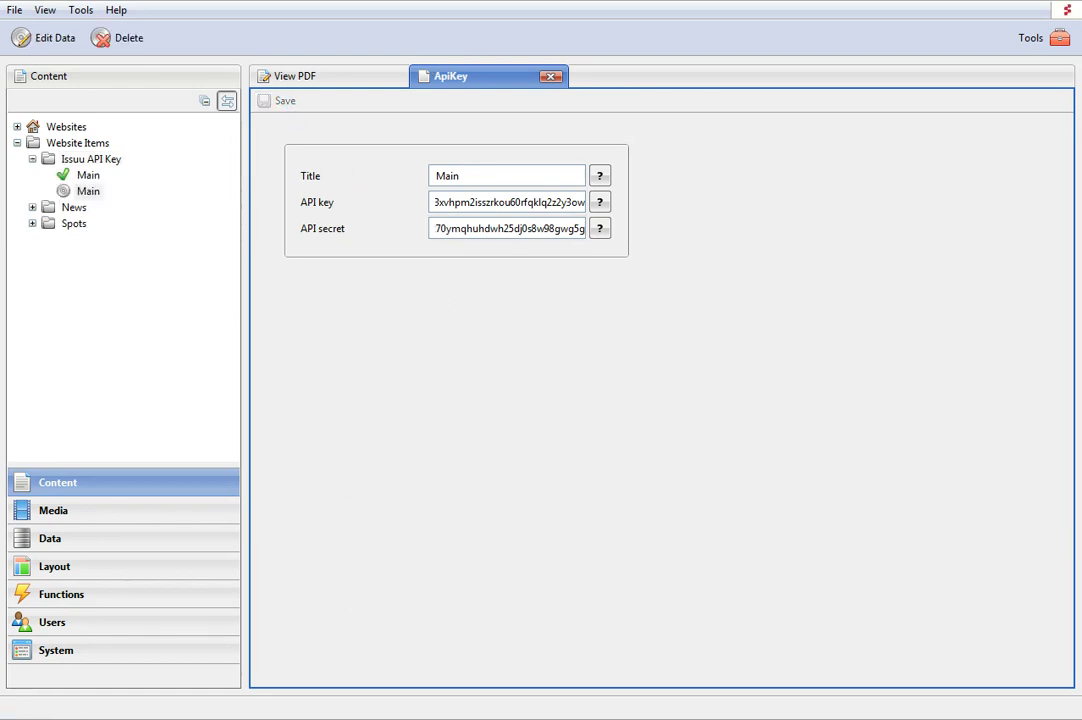
left_click(87, 190)
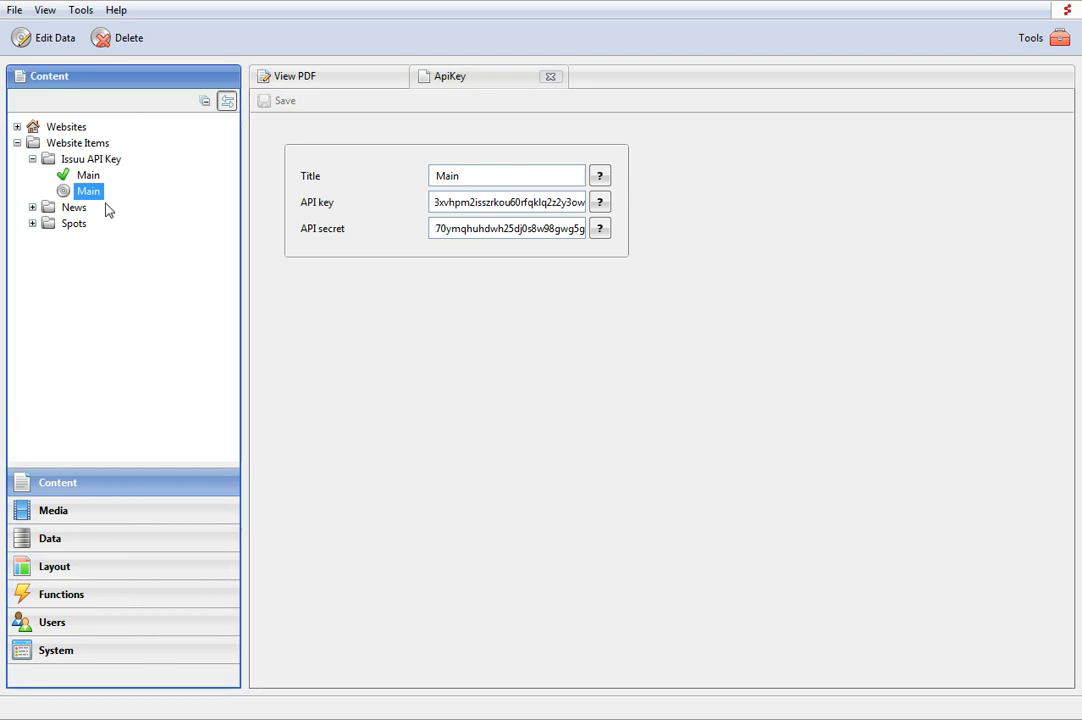
left_click(90, 160)
left_click(88, 175)
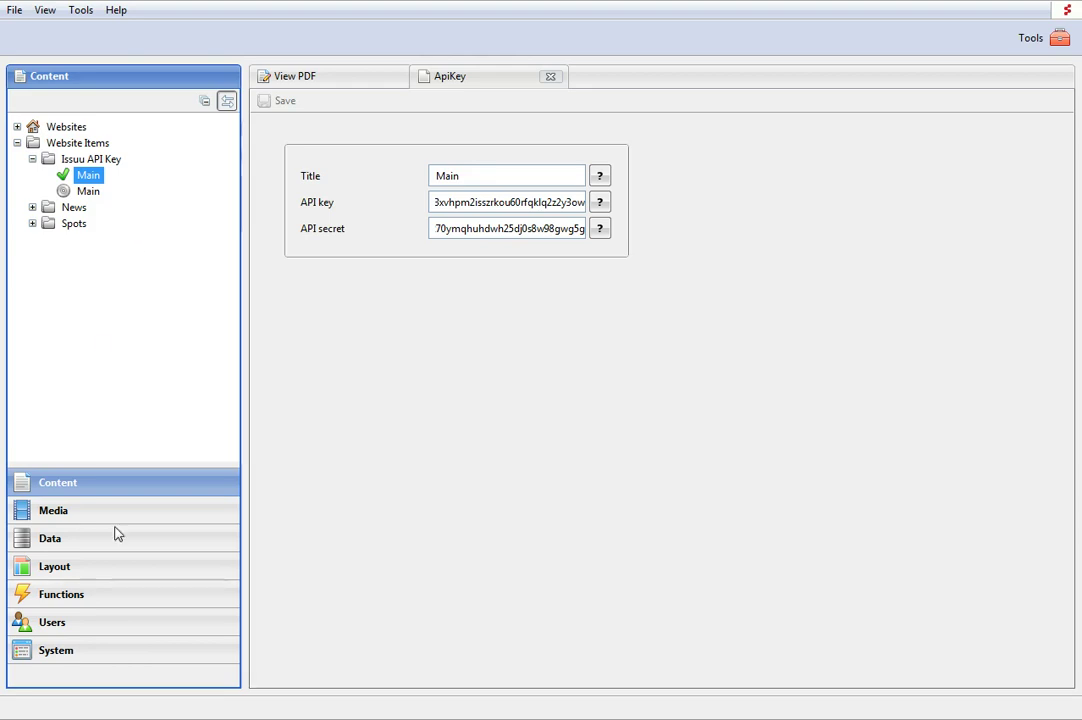
left_click(16, 127)
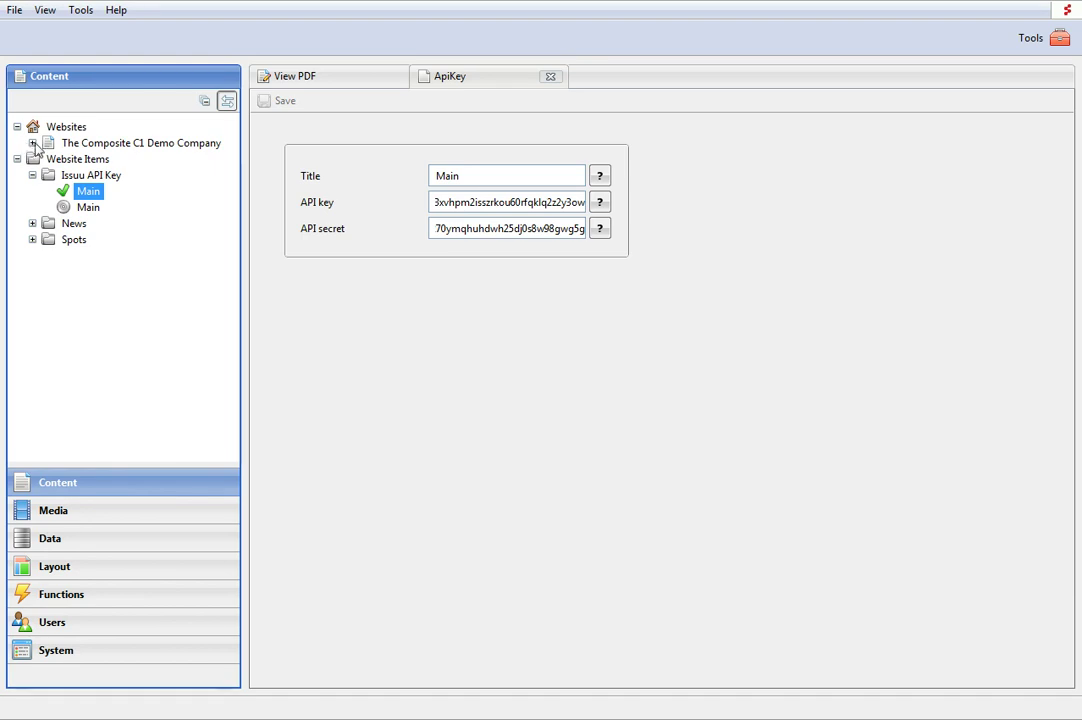
left_click(32, 143)
On the View PDF page, insert a function and pick Composite > Media > IssuuPlayer
left_click(97, 288)
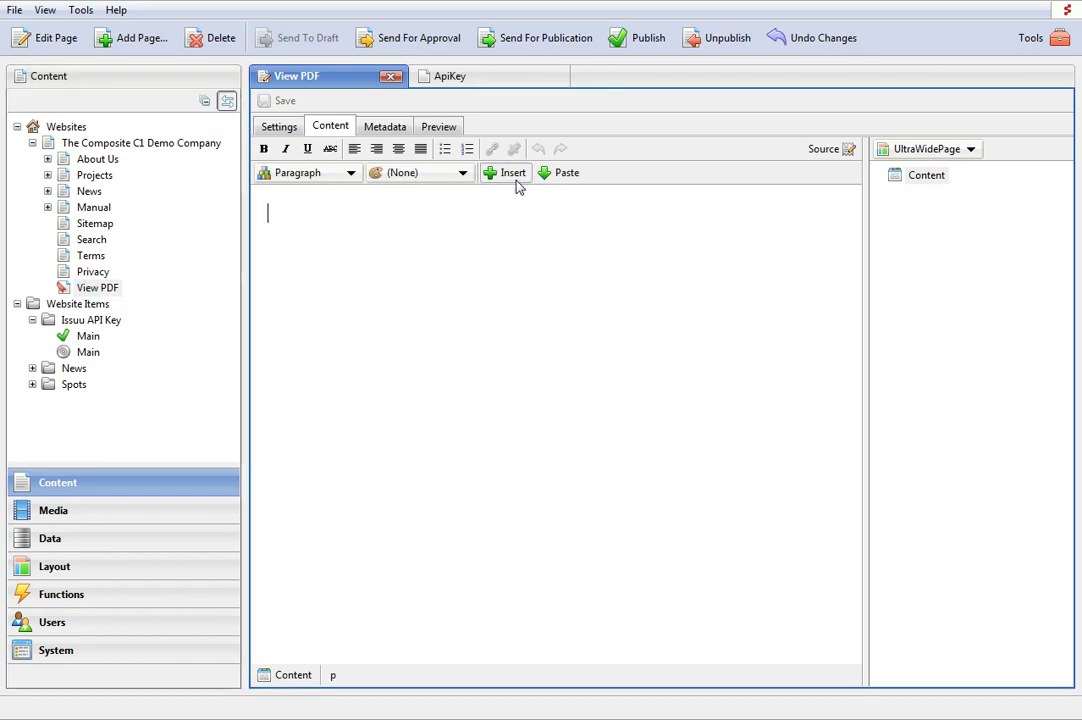
left_click(508, 173)
left_click(530, 227)
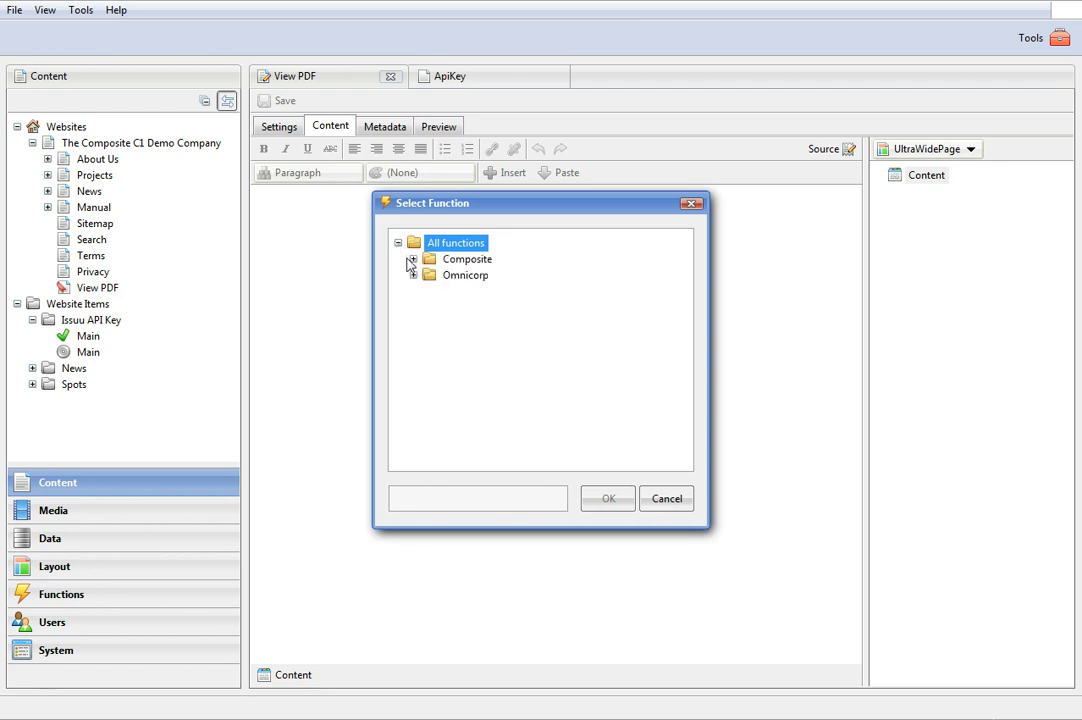
left_click(413, 259)
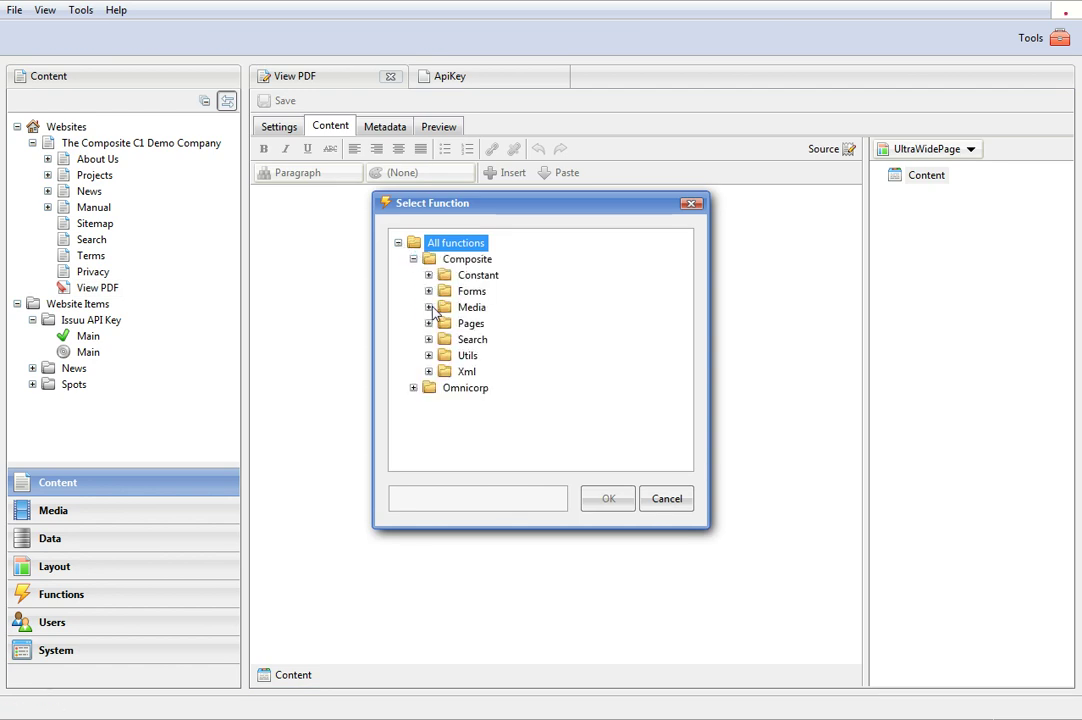
left_click(429, 307)
left_click(496, 339)
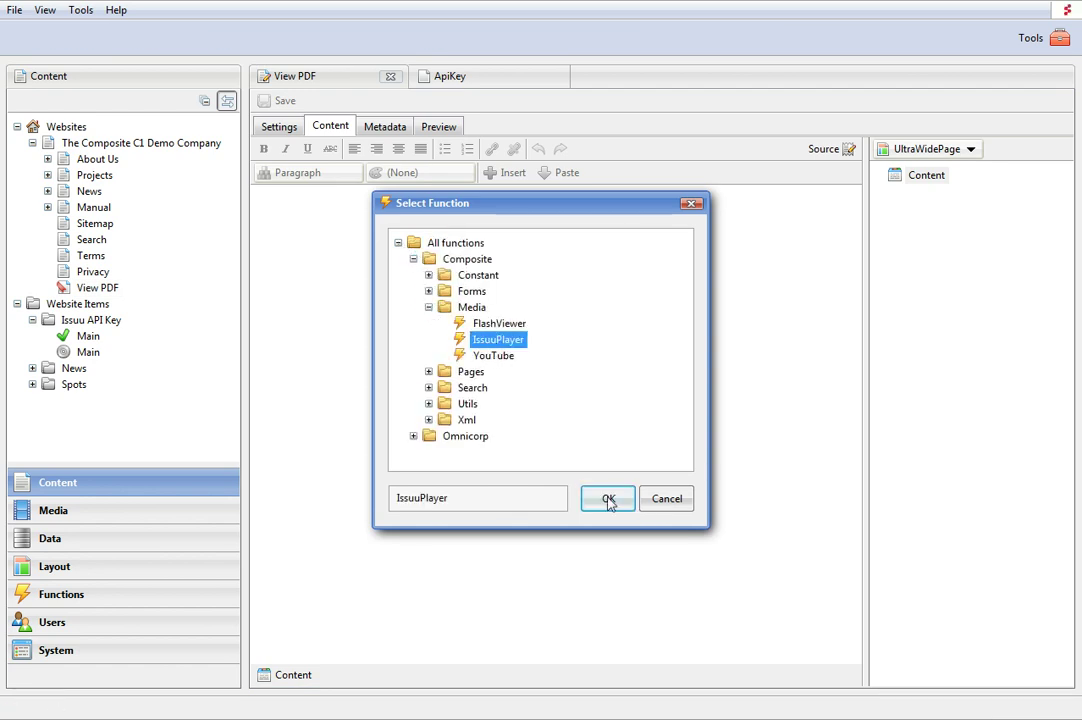
Insert the IssuuPlayer with media file Composite.C1.User.Guide.pdf, keeping default API Key, Height and Width
left_click(609, 499)
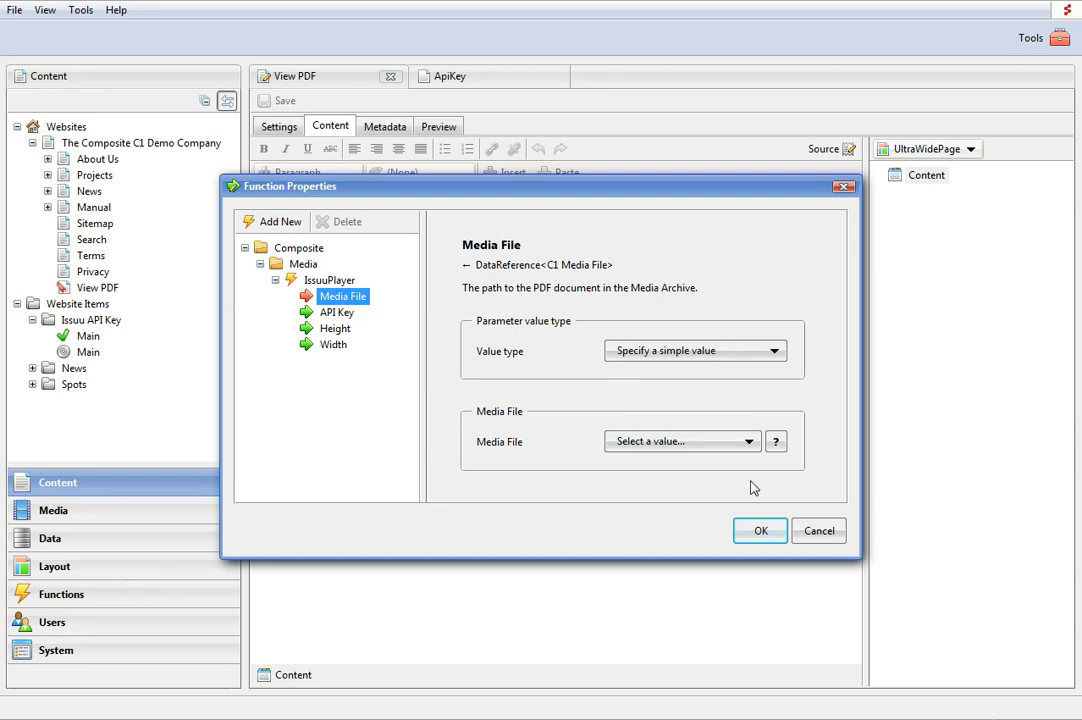
left_click(748, 441)
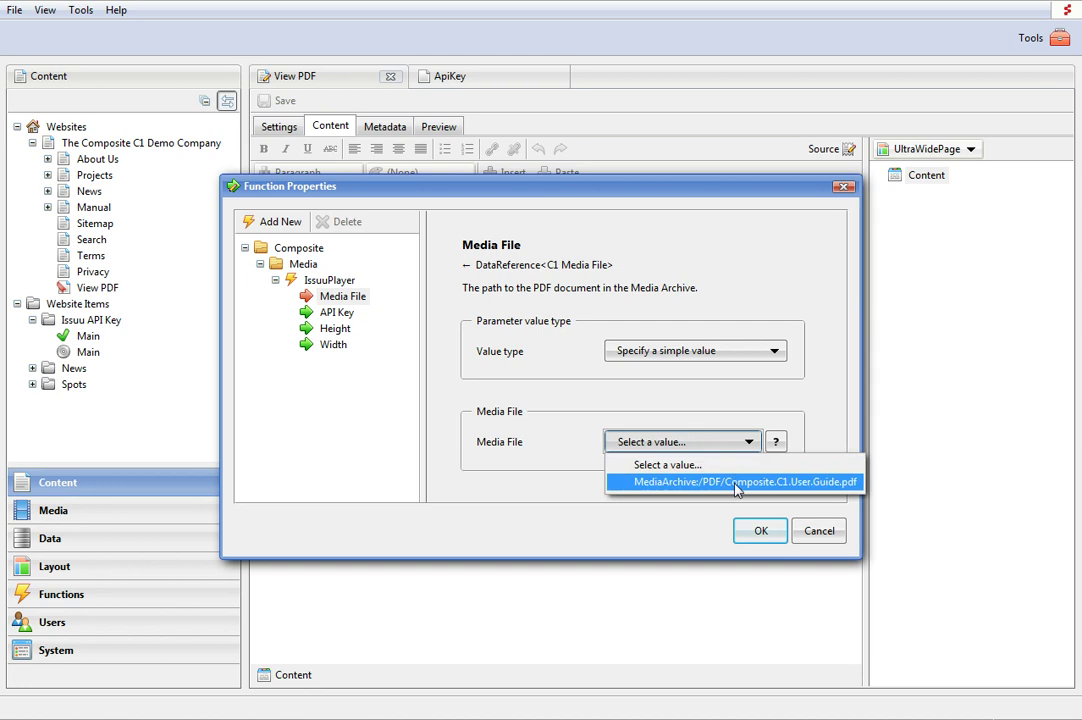
left_click(737, 482)
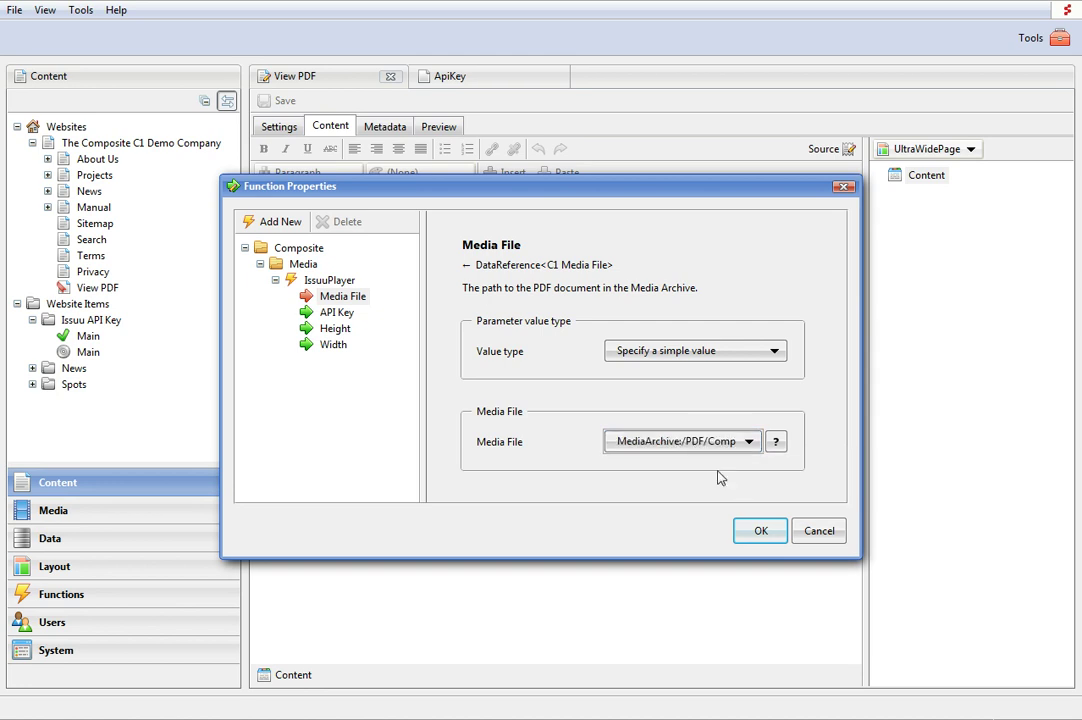
left_click(338, 313)
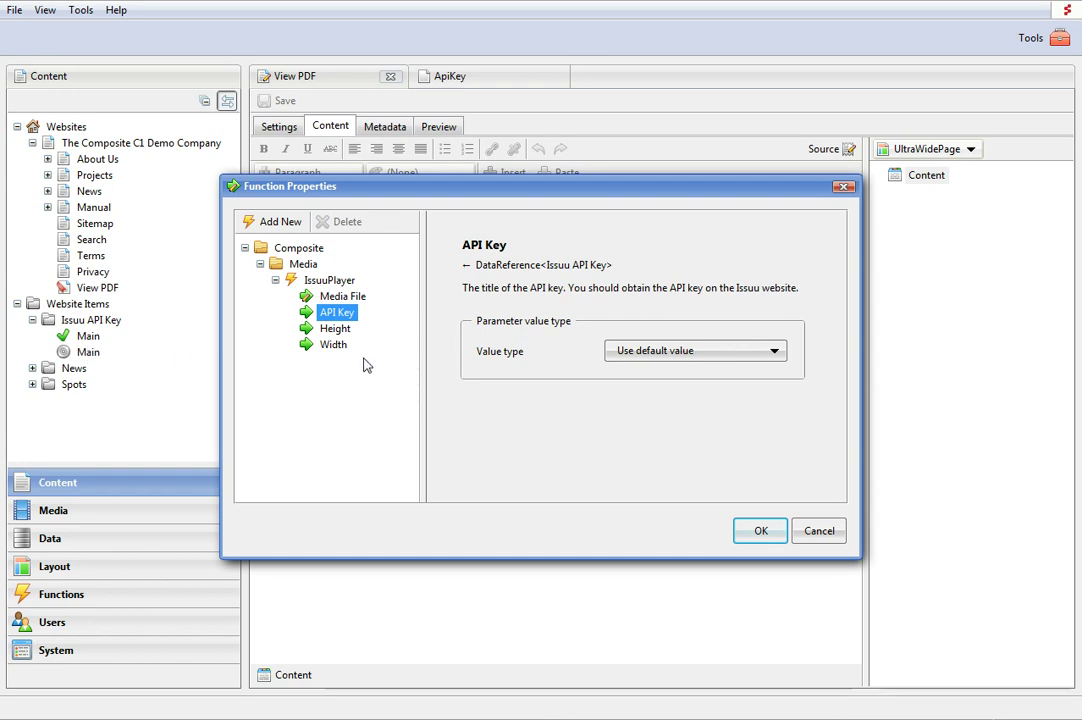
left_click(332, 328)
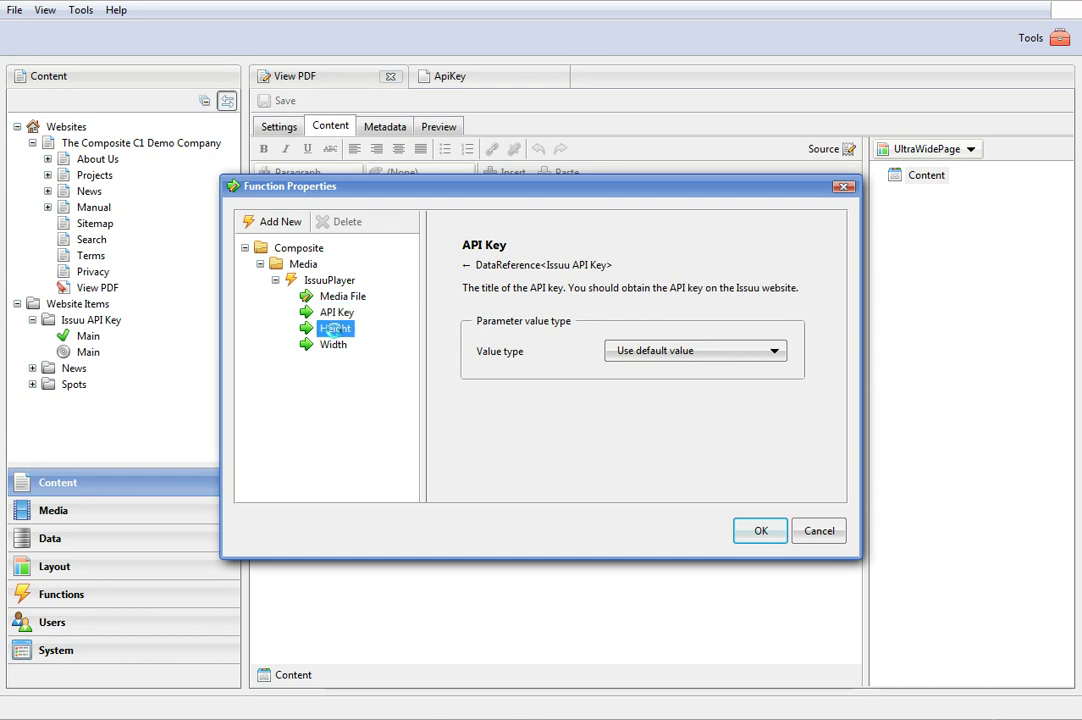
left_click(336, 346)
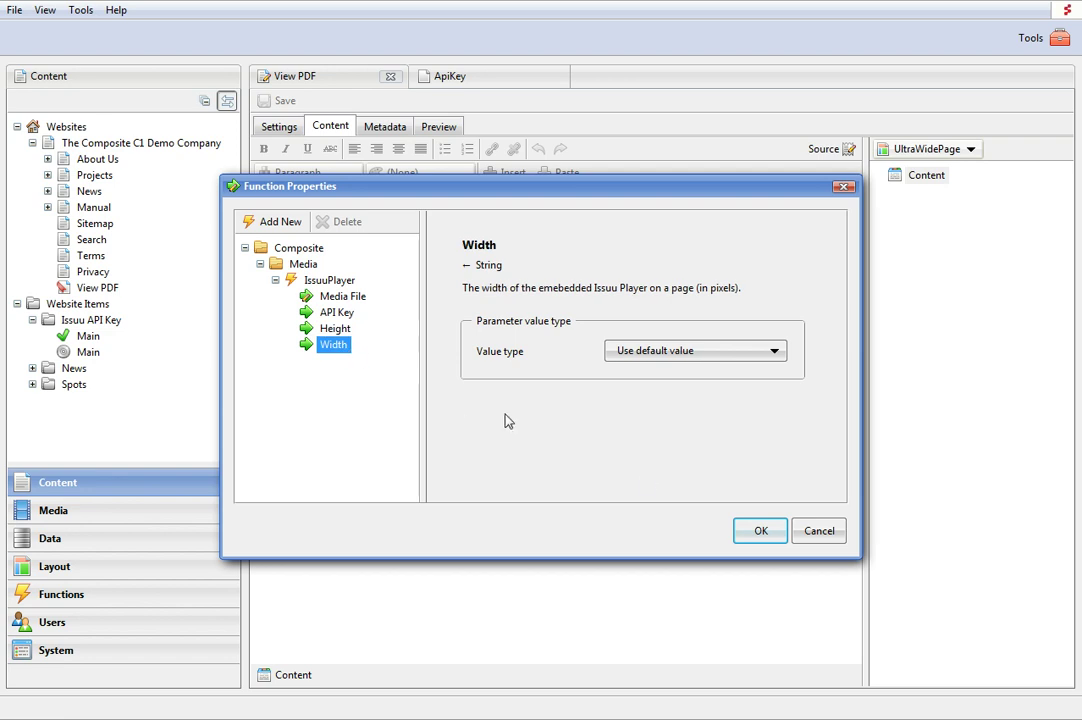
left_click(761, 537)
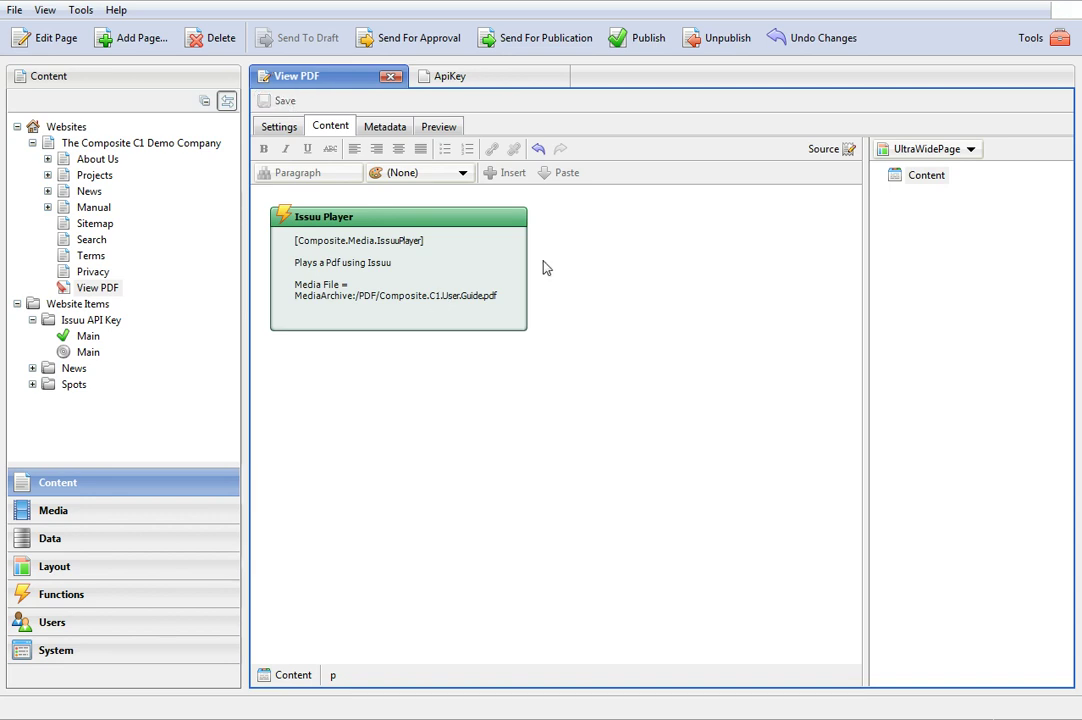
Save the View PDF page containing the new Issuu Player
left_click(633, 46)
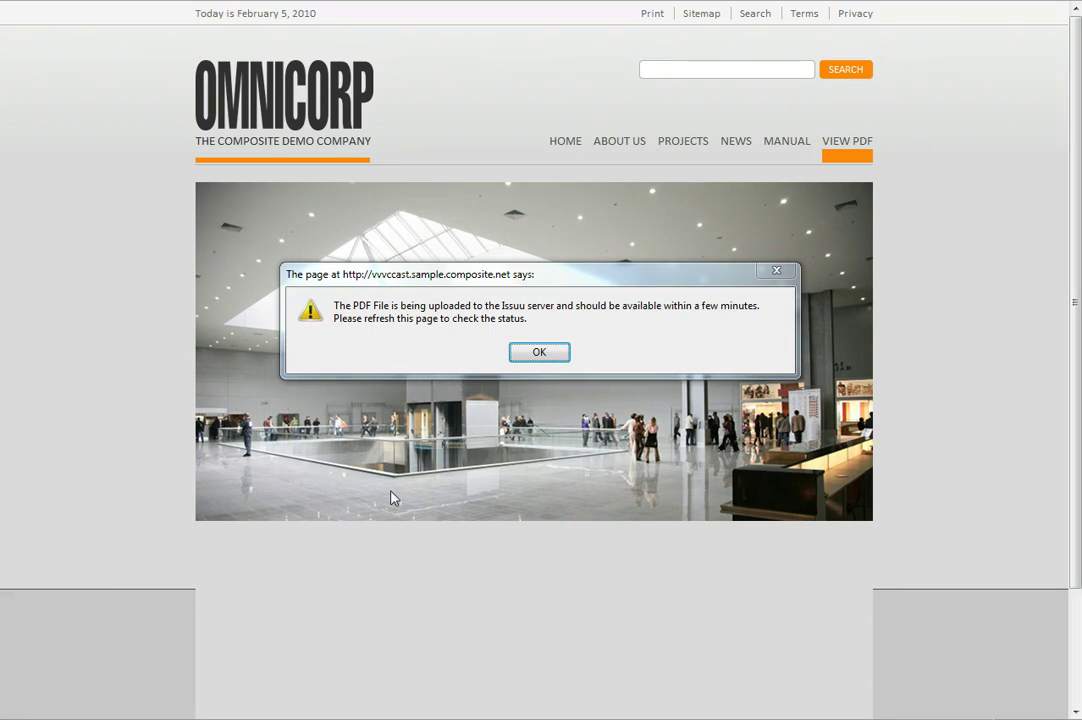
Dismiss the PDF upload notice and scroll down to the Issuu player's User Guide cover
left_click(539, 351)
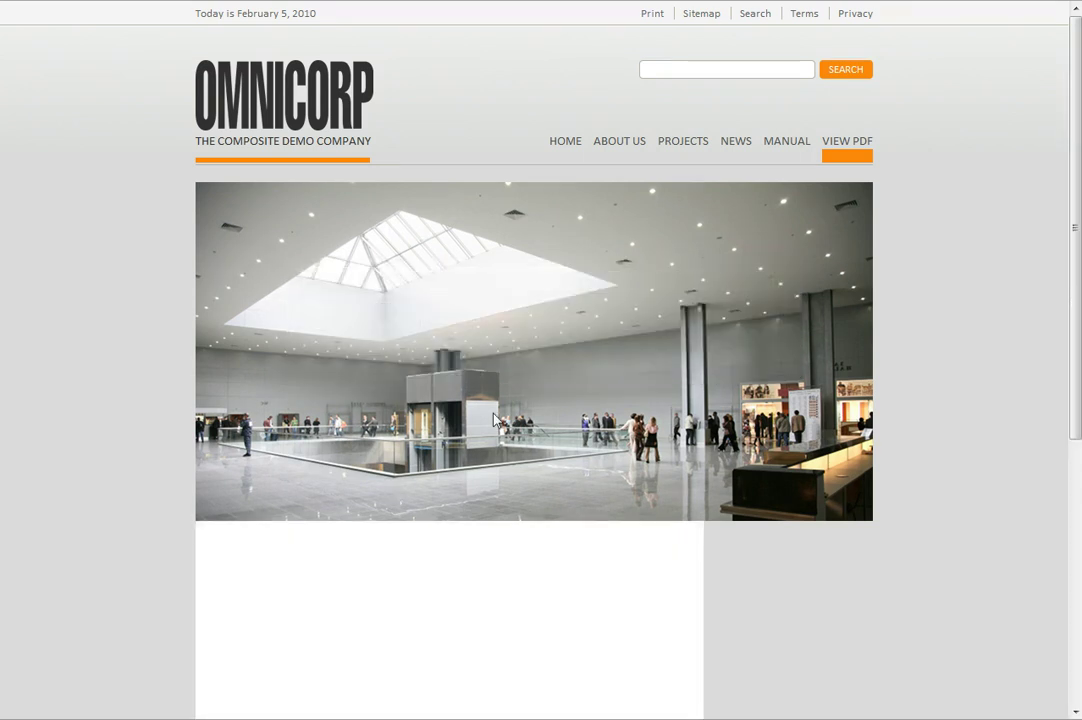
scroll(600, 559, "down", 3)
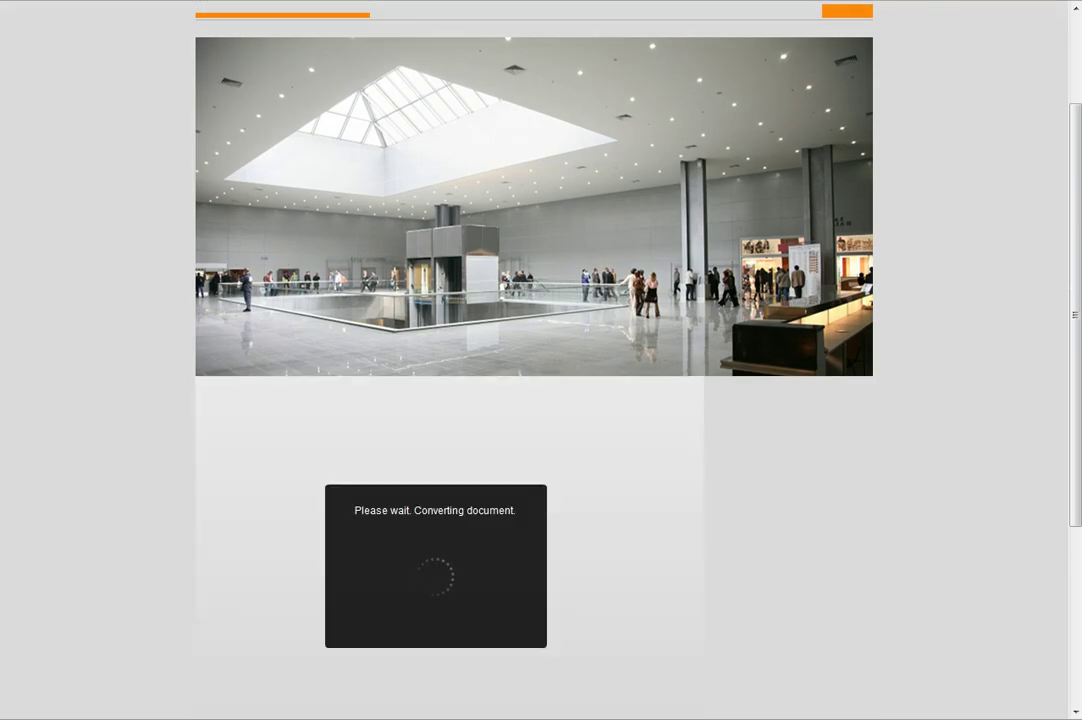
scroll(137, 659, "down", 2)
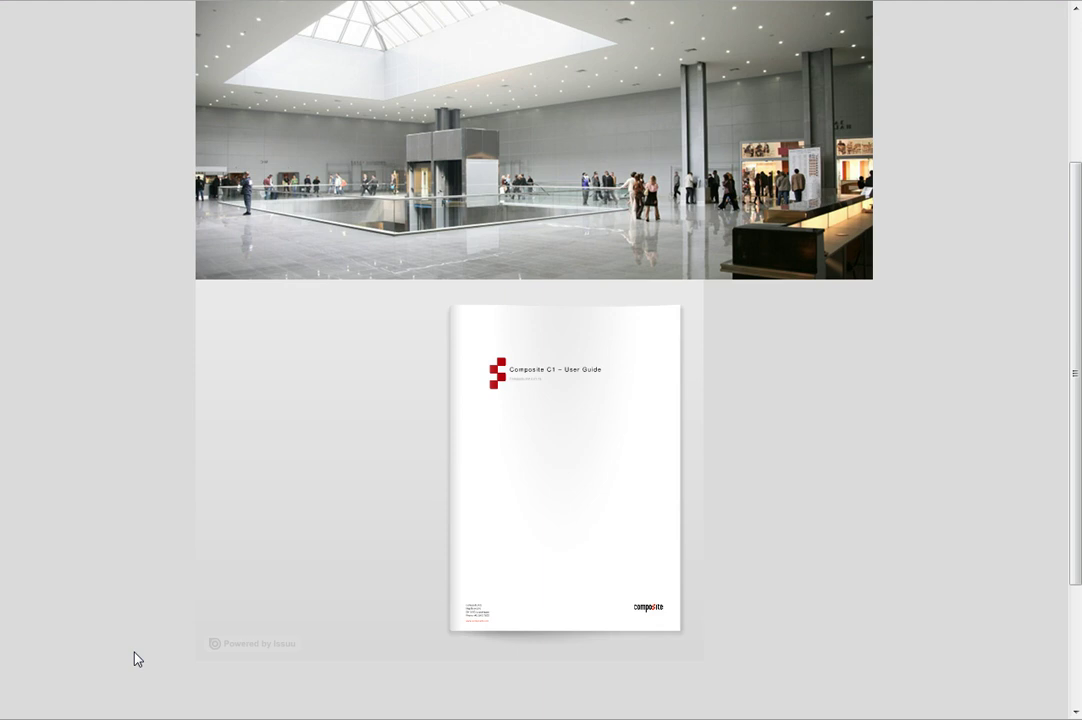
Read the User Guide full screen, flip through to pages 8–9, then exit full screen
left_click(533, 477)
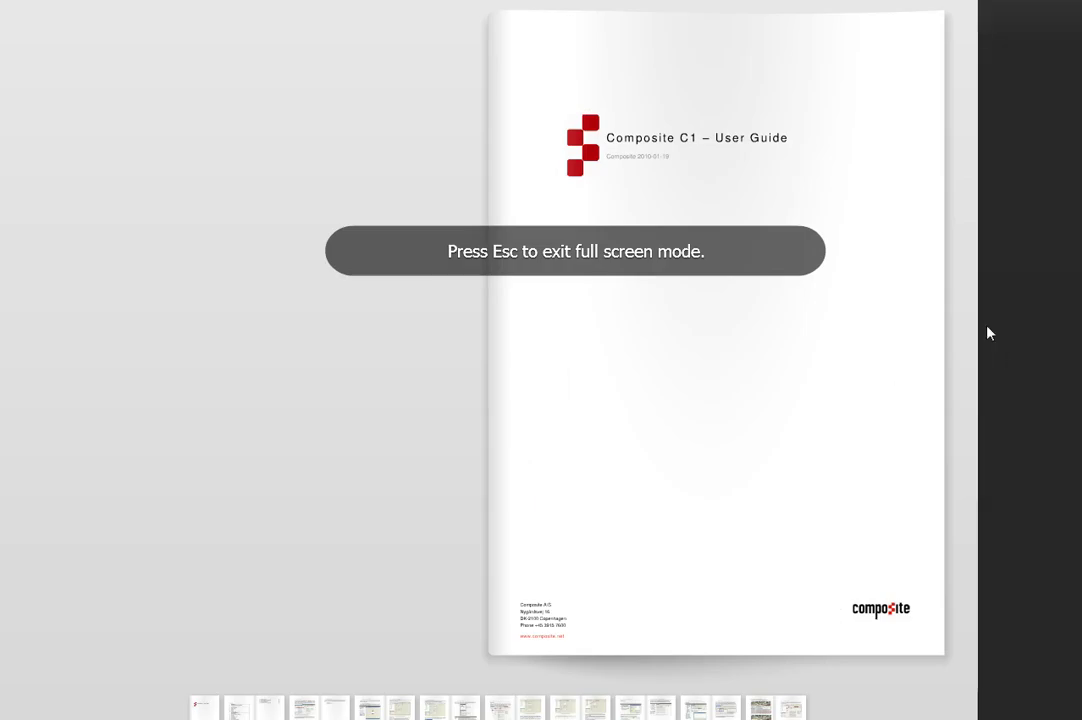
left_click(958, 337)
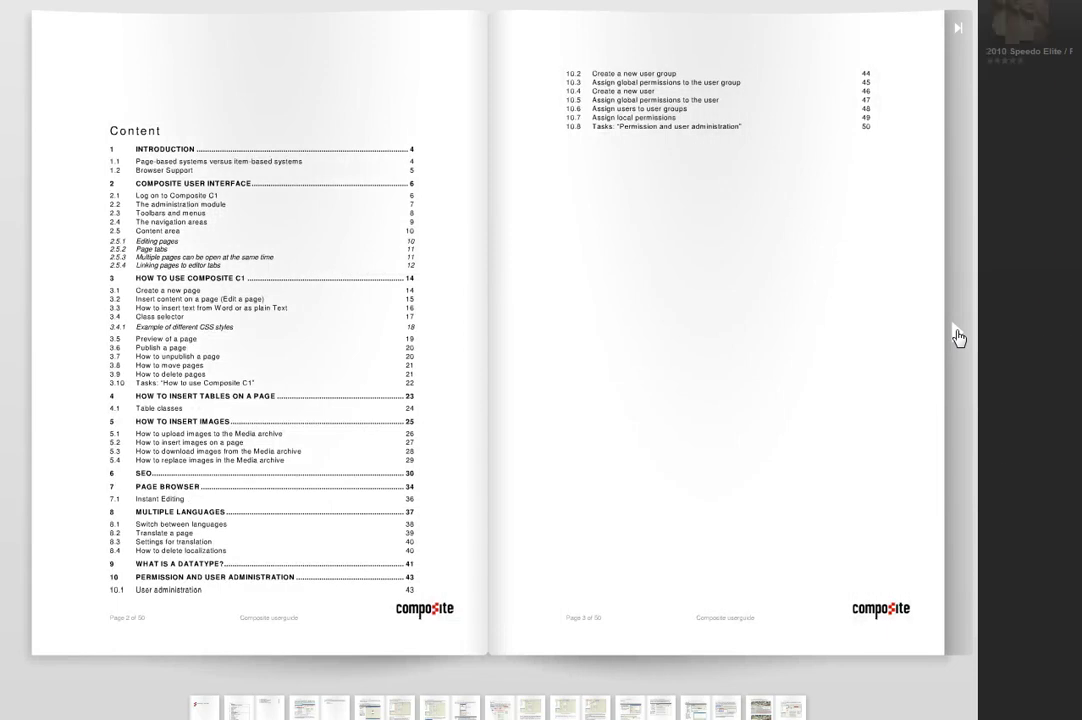
left_click(958, 337)
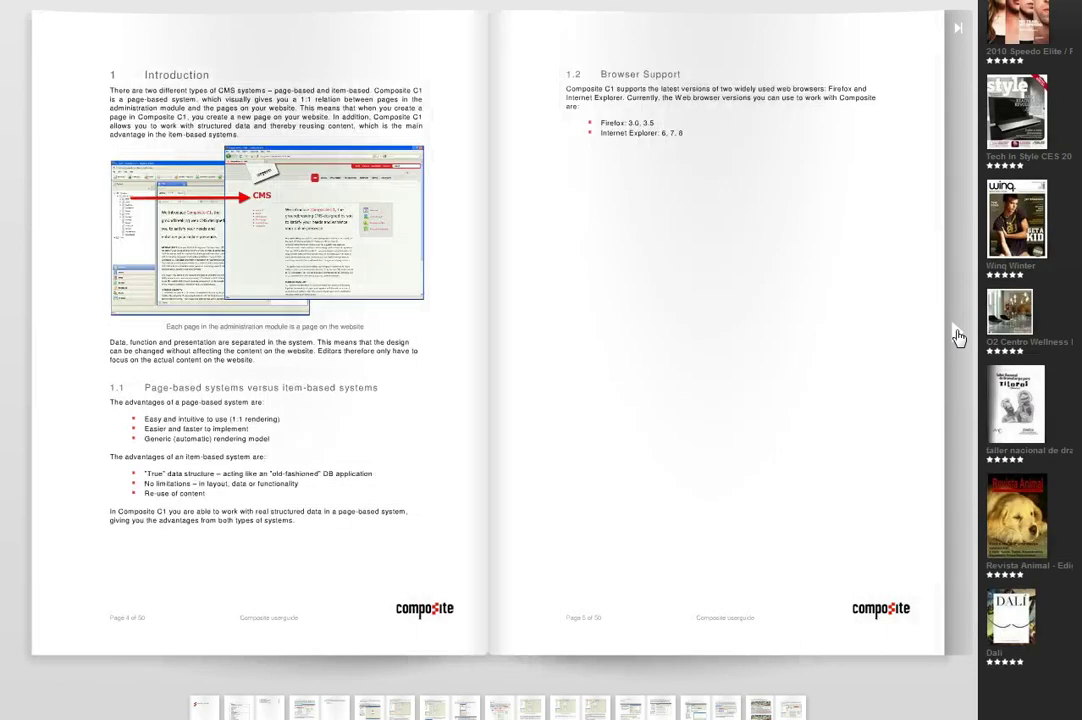
left_click(958, 337)
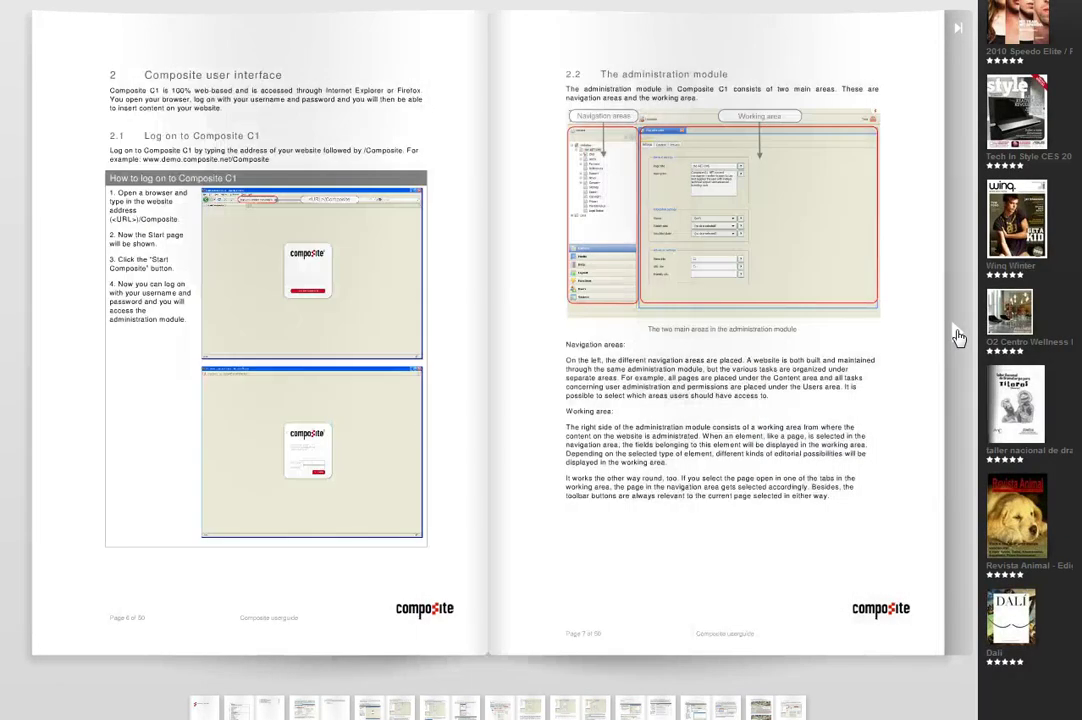
left_click(958, 337)
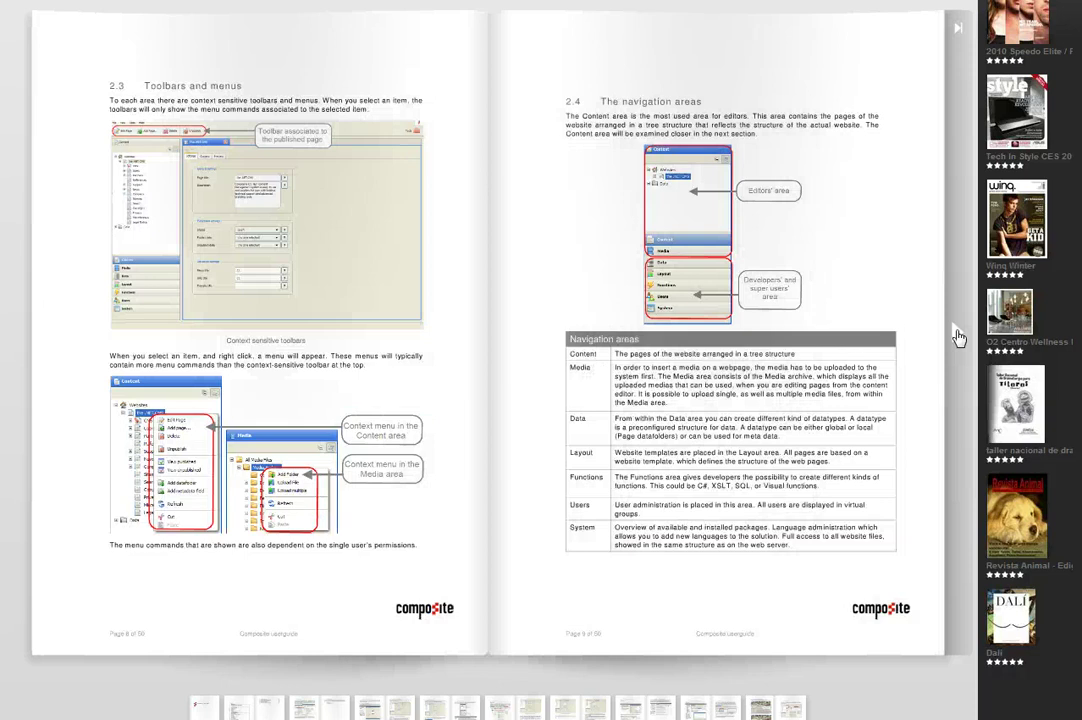
key("Escape")
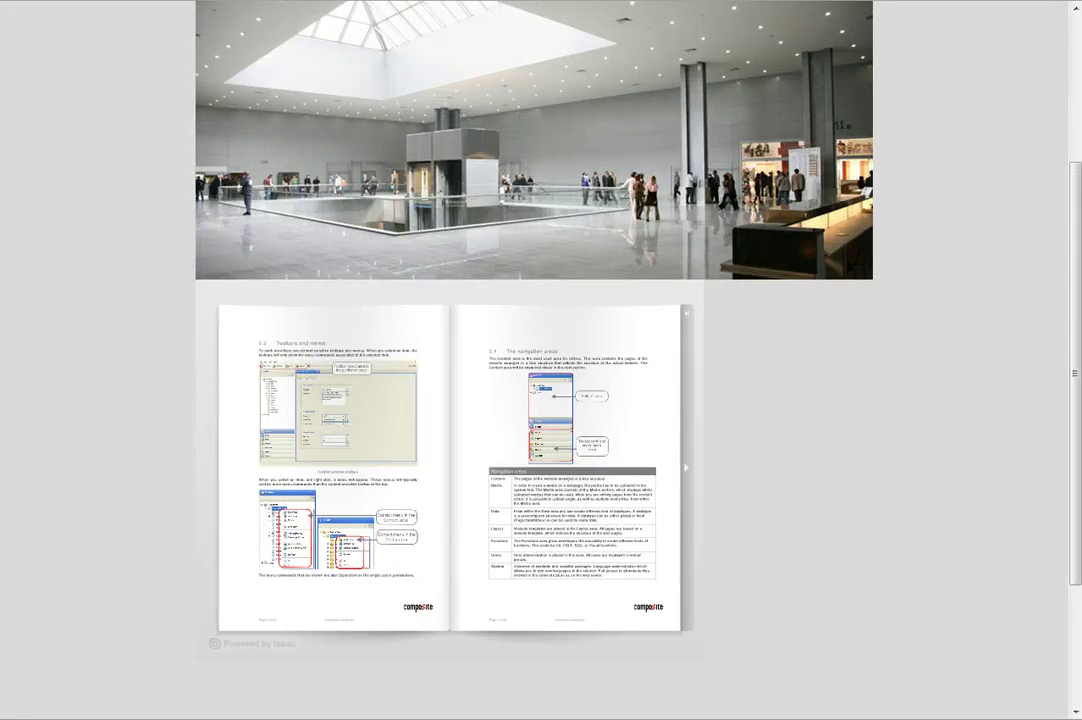